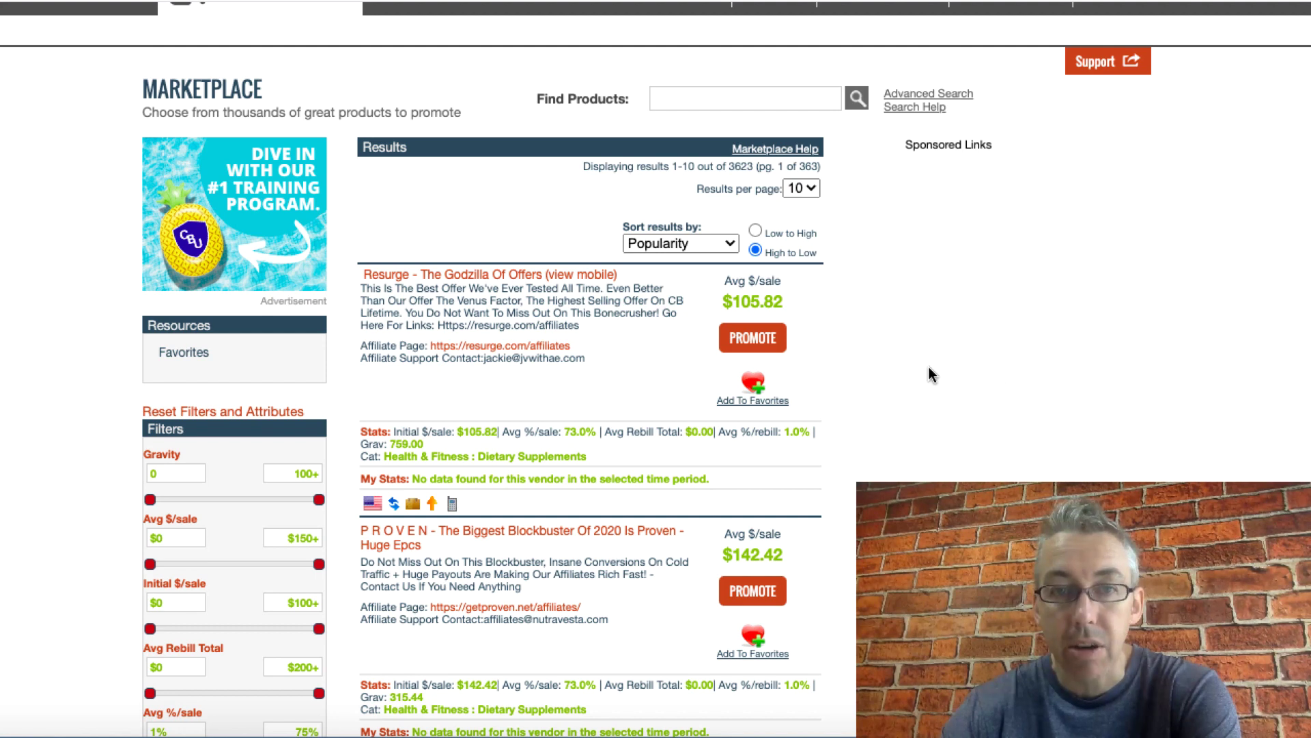
Step: Open the Resurge sales page, then scroll the Marketplace results and open Leptitox - Huge Commissions!
{"action": "left_click", "coordinate": [501, 274]}
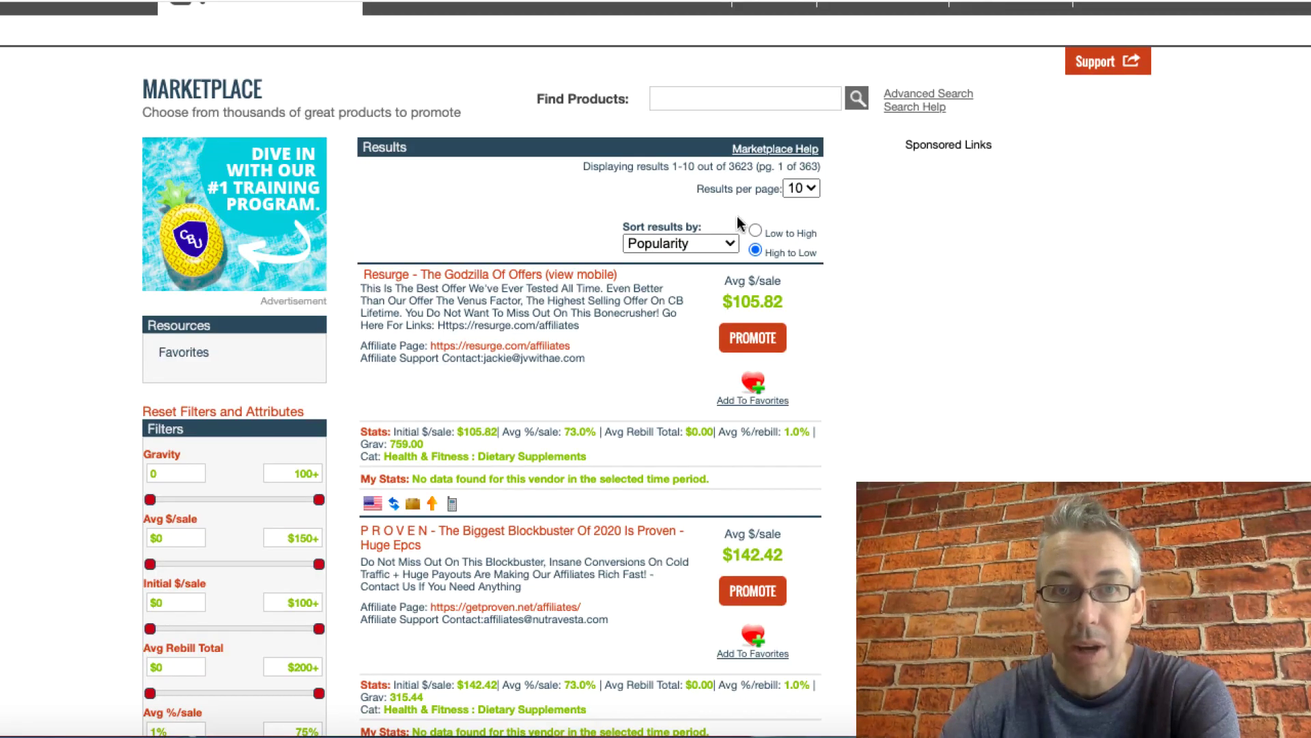
{"action": "scroll", "coordinate": [888, 471], "scroll_direction": "down", "scroll_amount": 4}
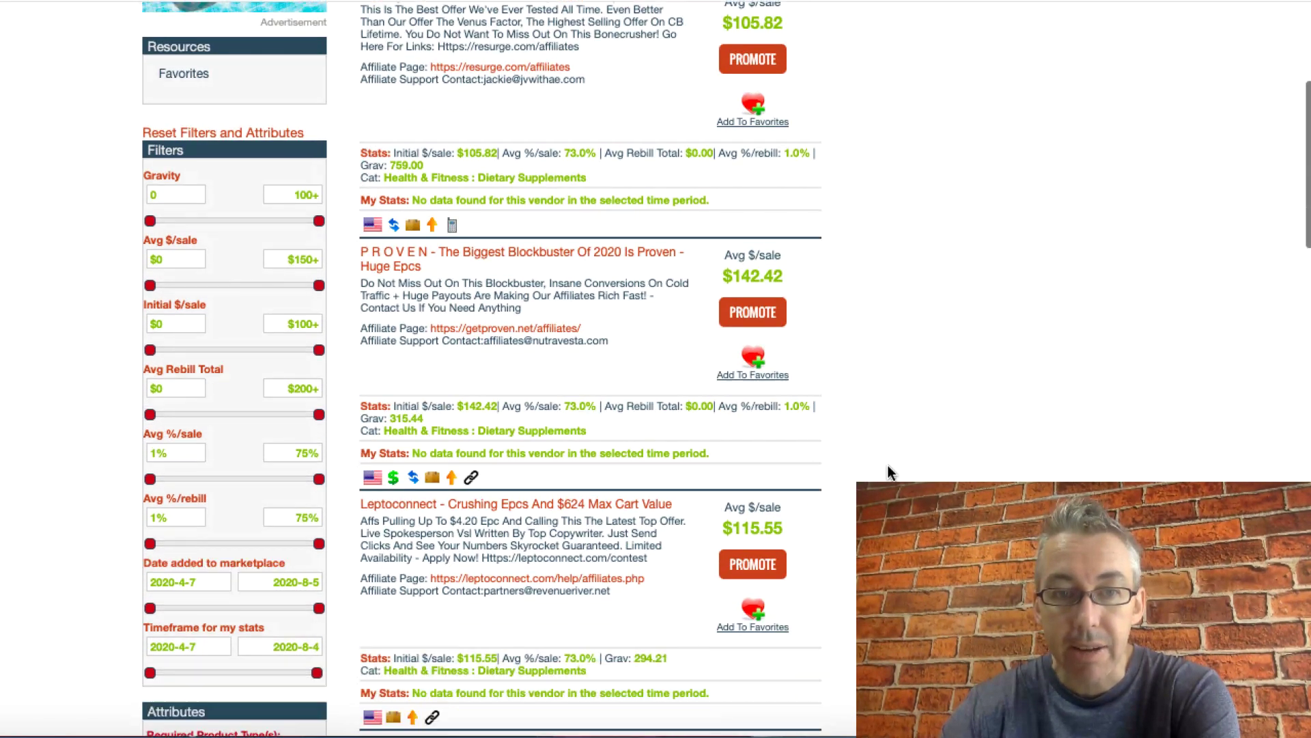
{"action": "scroll", "coordinate": [888, 471], "scroll_direction": "down", "scroll_amount": 4}
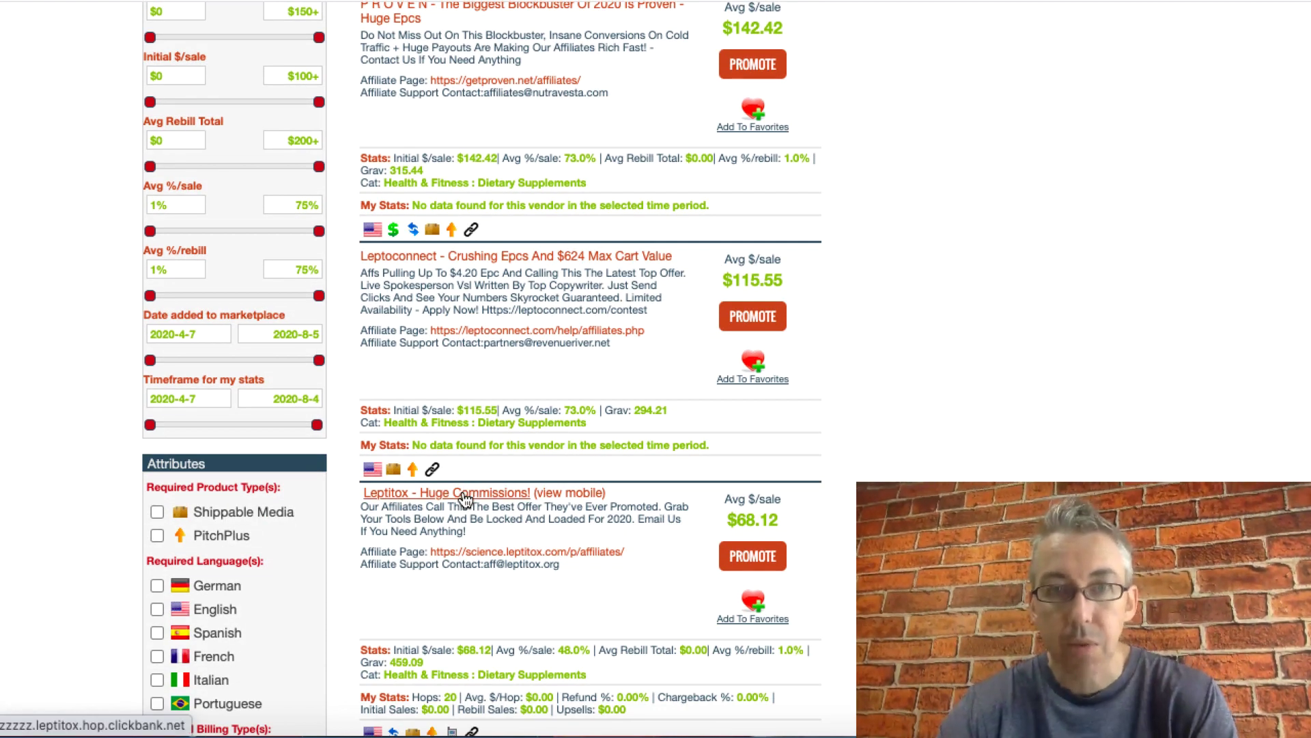
{"action": "left_click", "coordinate": [463, 493]}
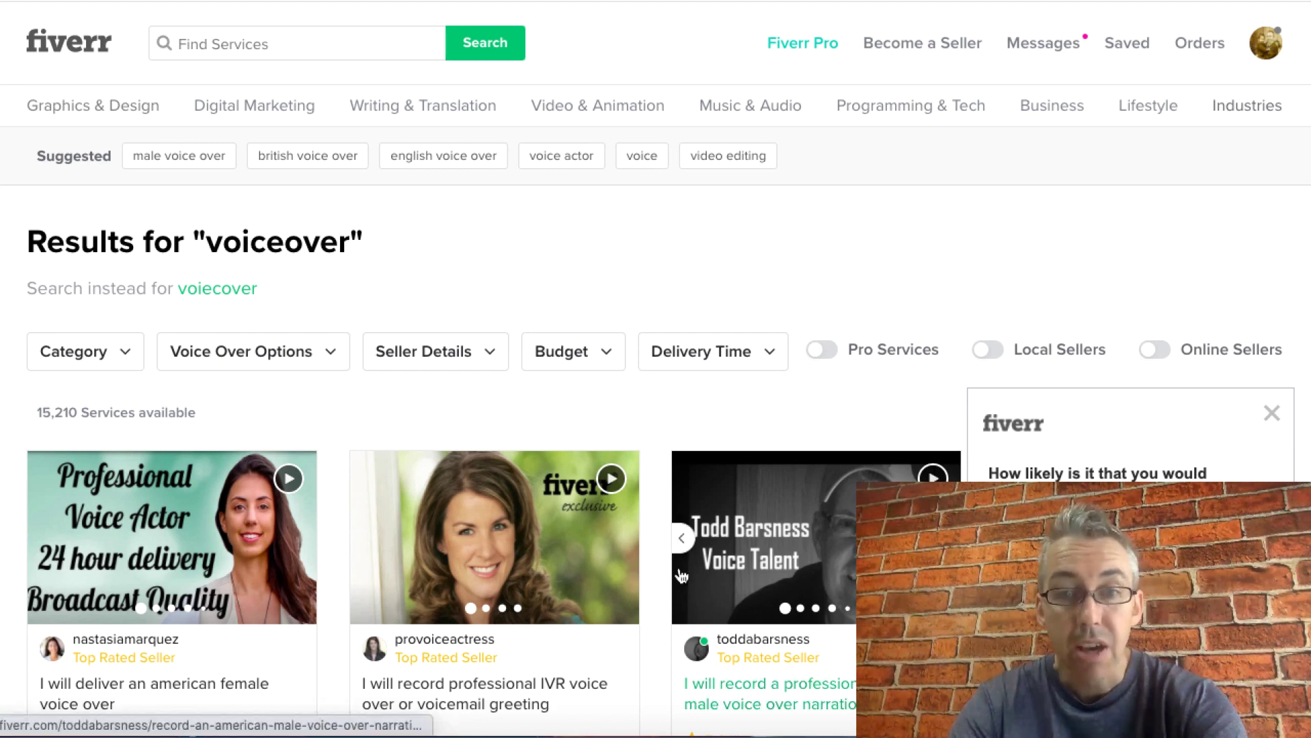
Step: Dismiss the survey, browse the voiceover gigs, and open the American female voice over gig
{"action": "left_click", "coordinate": [1272, 413]}
{"action": "scroll", "coordinate": [916, 421], "scroll_direction": "down", "scroll_amount": 5}
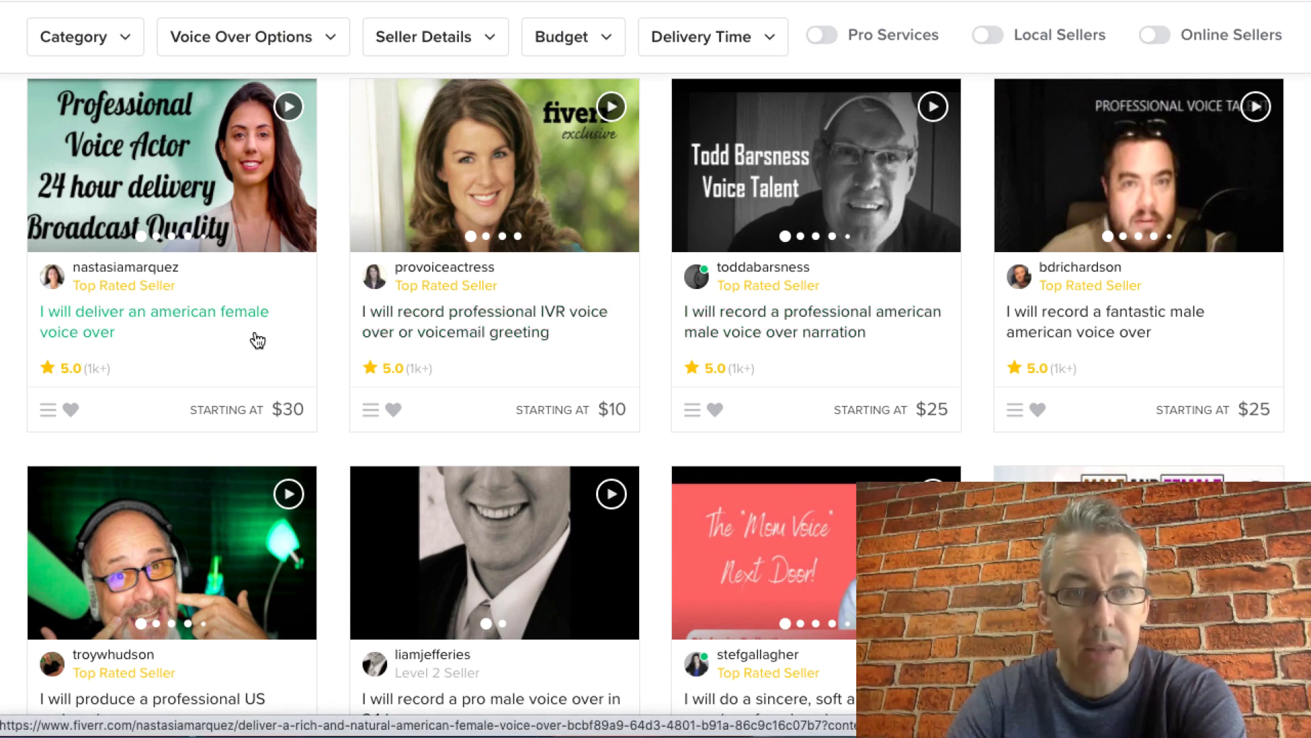
{"action": "left_click", "coordinate": [183, 313]}
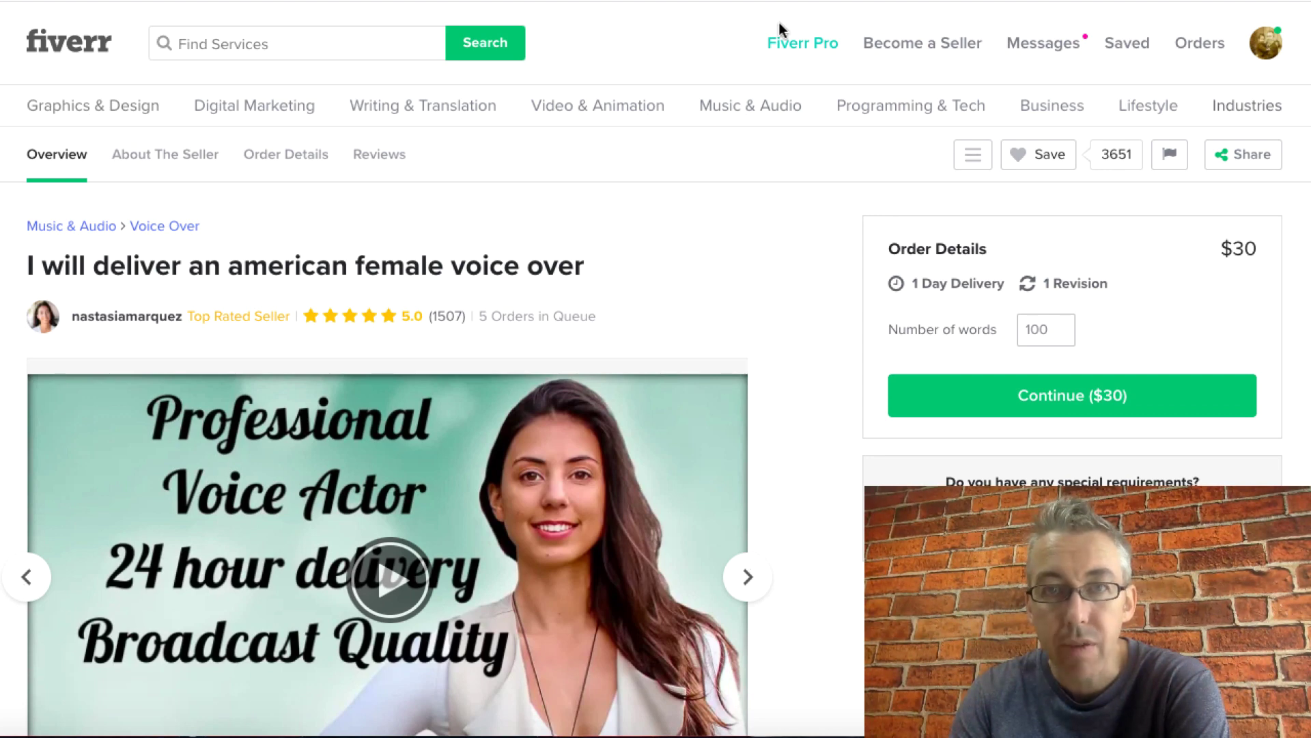
Step: Return to the Audacity download page tab
{"action": "left_click", "coordinate": [752, 2]}
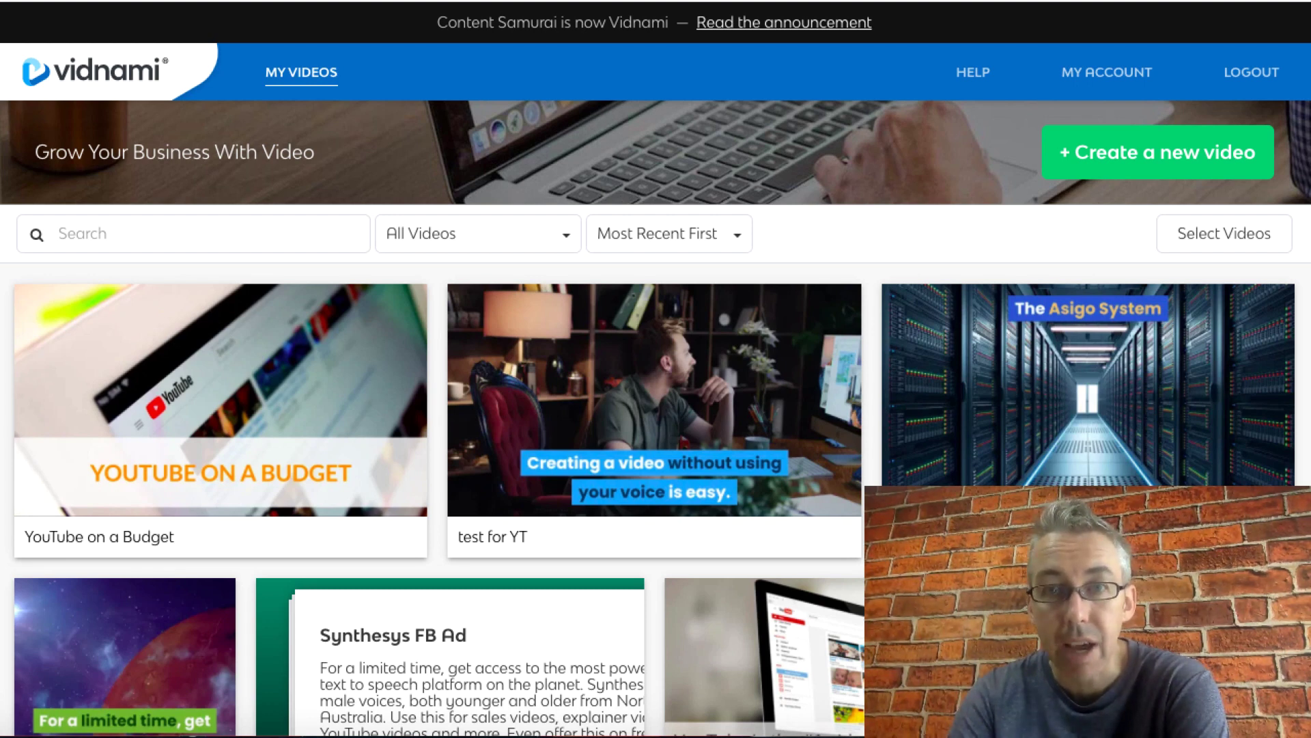
Step: Scroll the My Videos library down to the purple inexpensive-traffic video card
{"action": "scroll", "coordinate": [502, 355], "scroll_direction": "down", "scroll_amount": 4}
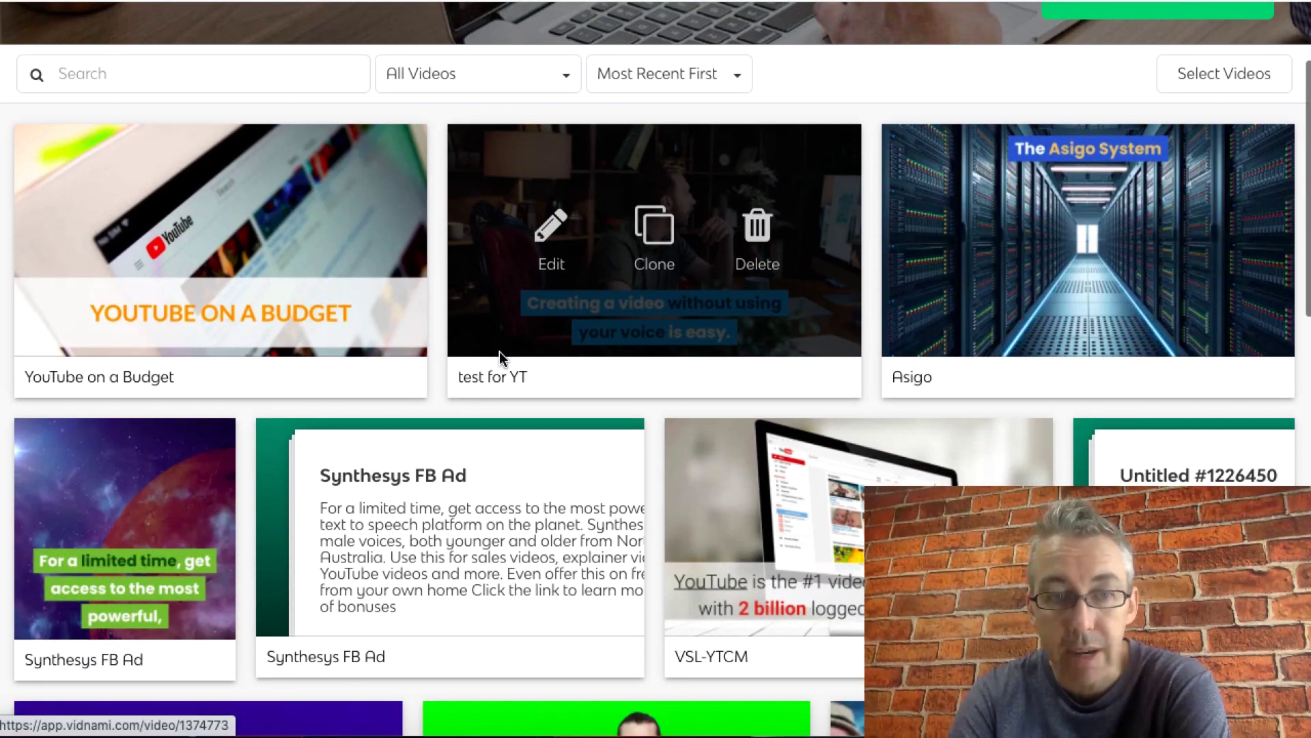
{"action": "scroll", "coordinate": [501, 356], "scroll_direction": "down", "scroll_amount": 1}
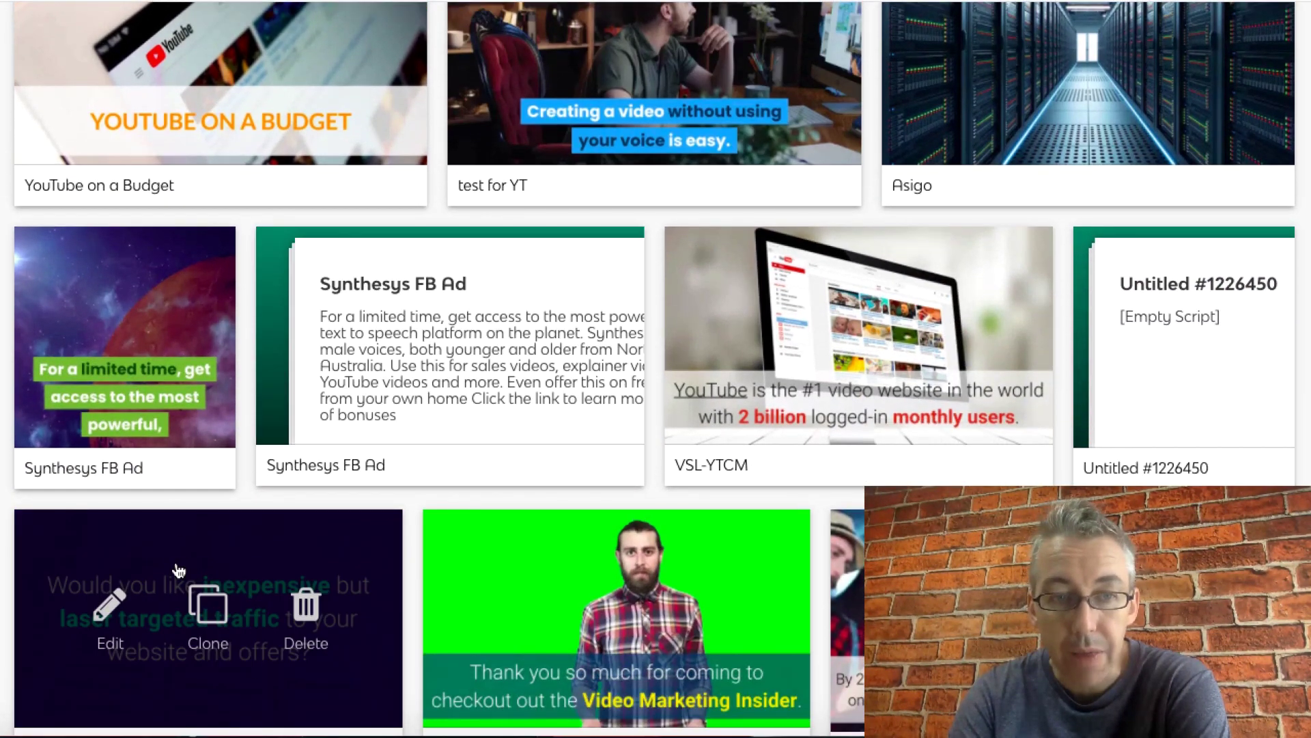
Step: Edit the purple traffic video, preview the Accounting sales template, and go to the script
{"action": "left_click", "coordinate": [108, 622]}
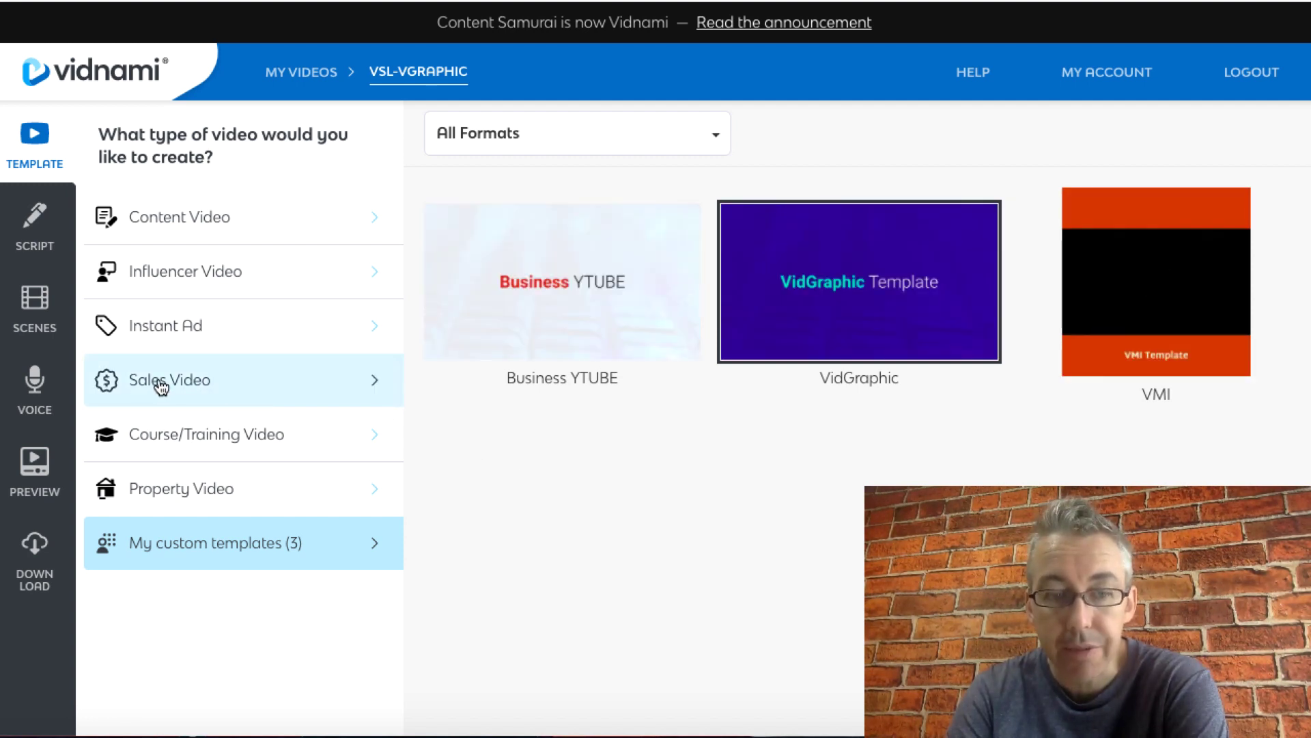
{"action": "left_click", "coordinate": [161, 386]}
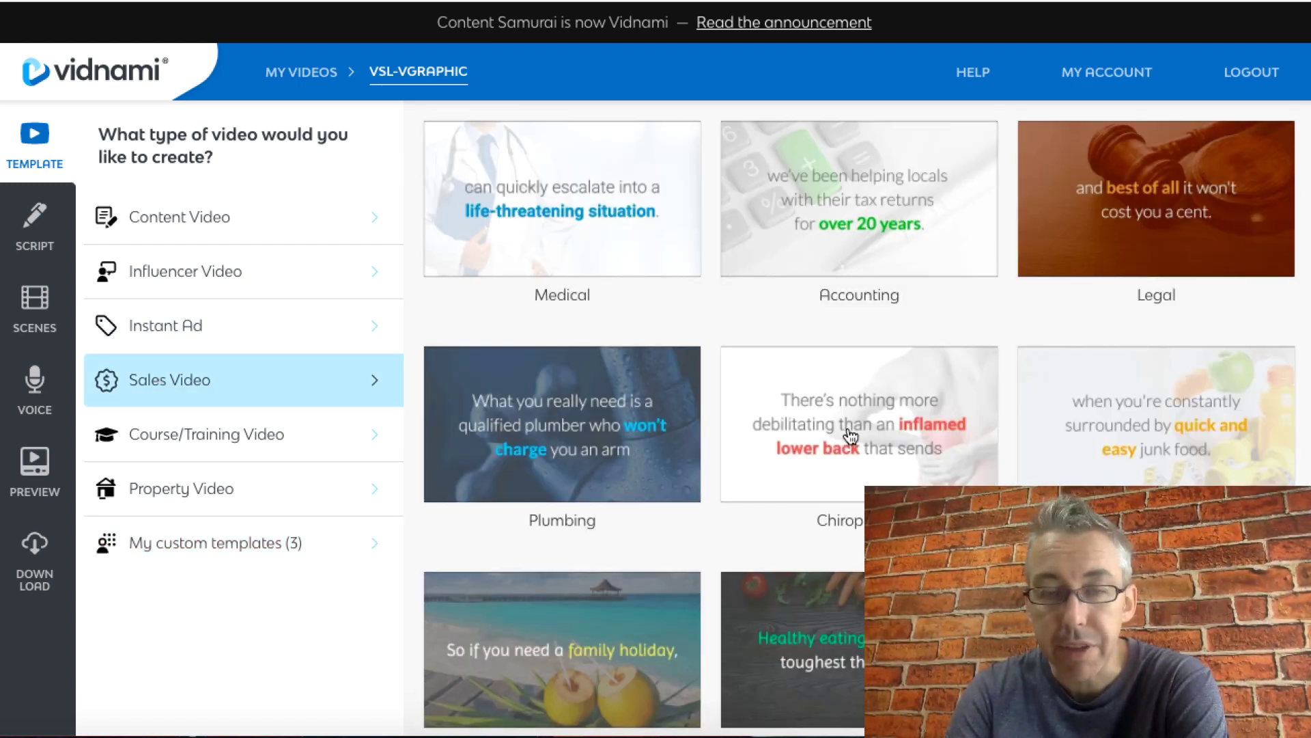
{"action": "scroll", "coordinate": [850, 437], "scroll_direction": "down", "scroll_amount": 7}
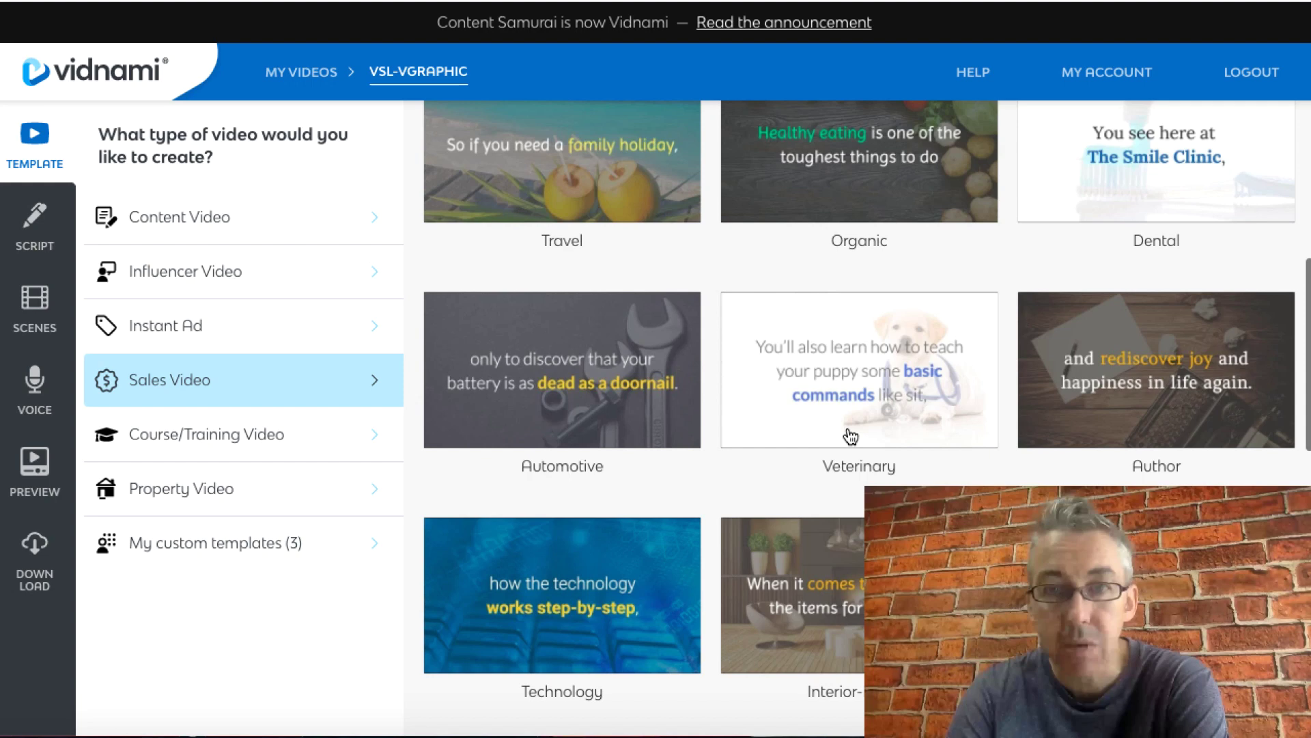
{"action": "scroll", "coordinate": [851, 437], "scroll_direction": "up", "scroll_amount": 5}
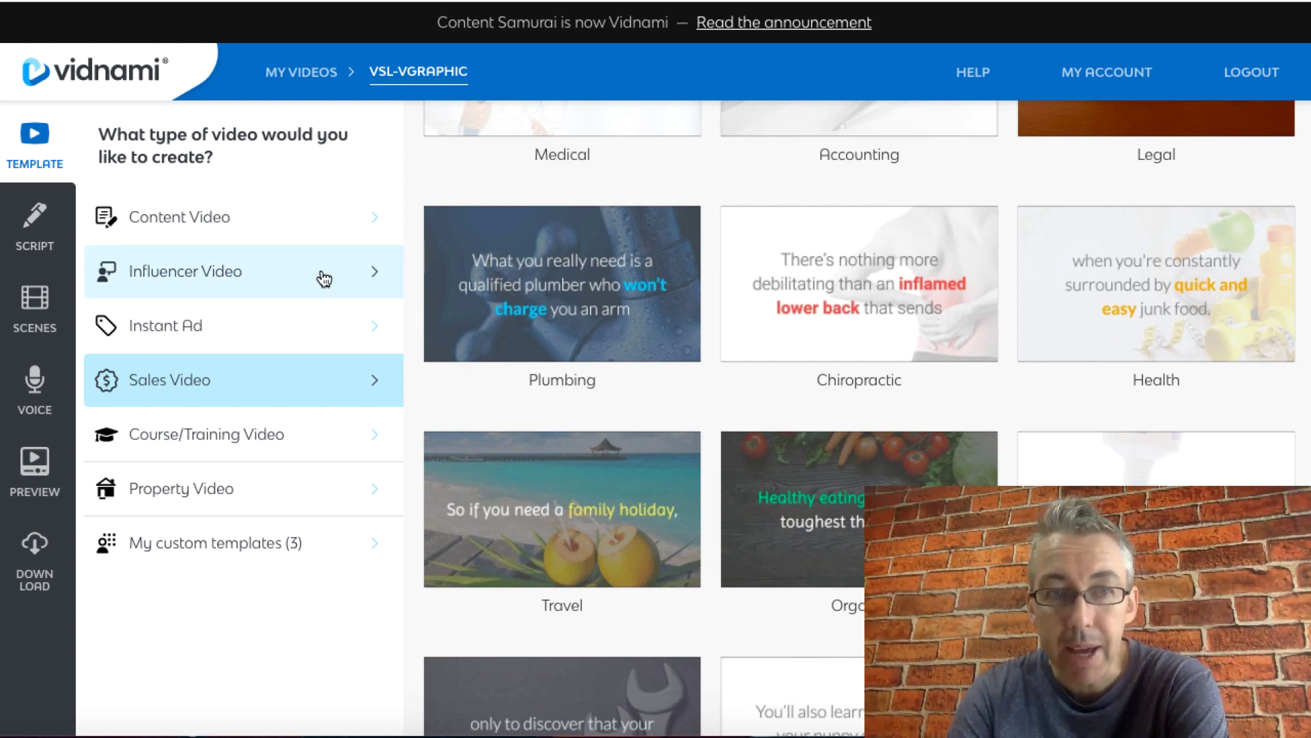
{"action": "scroll", "coordinate": [734, 381], "scroll_direction": "up", "scroll_amount": 2}
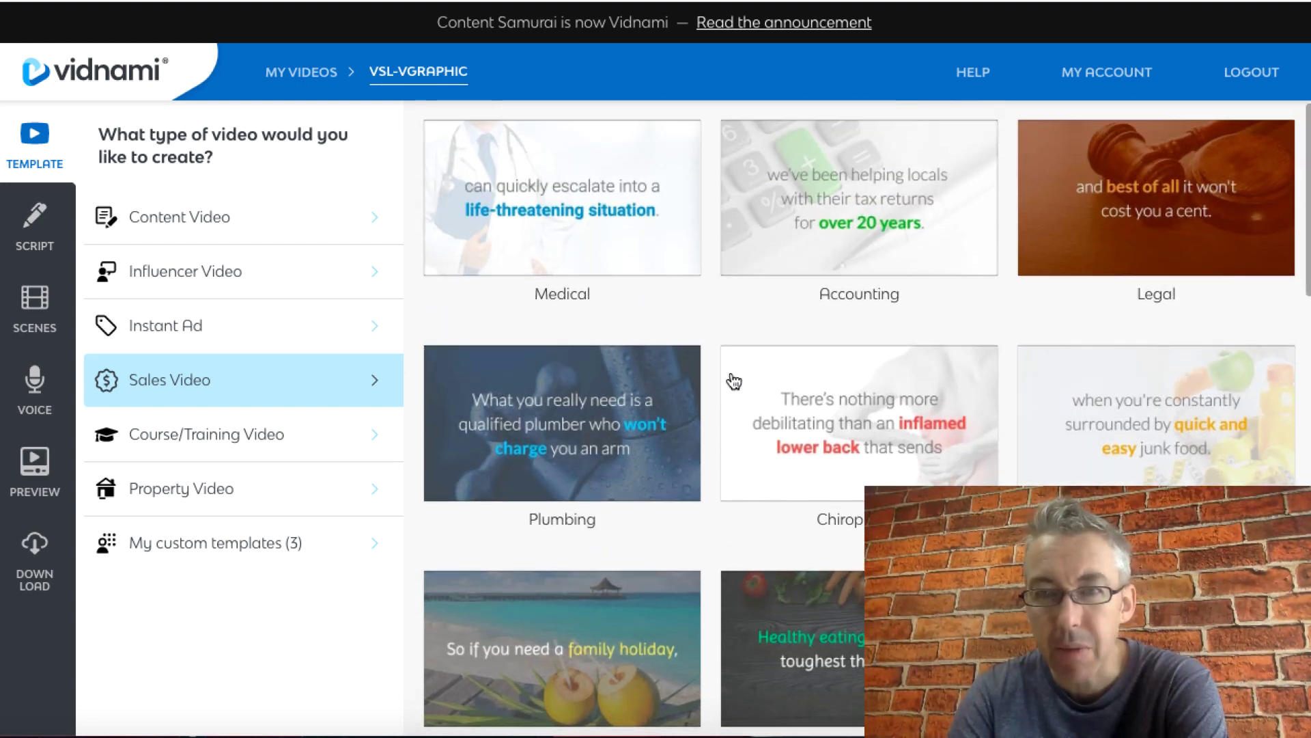
{"action": "left_click", "coordinate": [849, 193]}
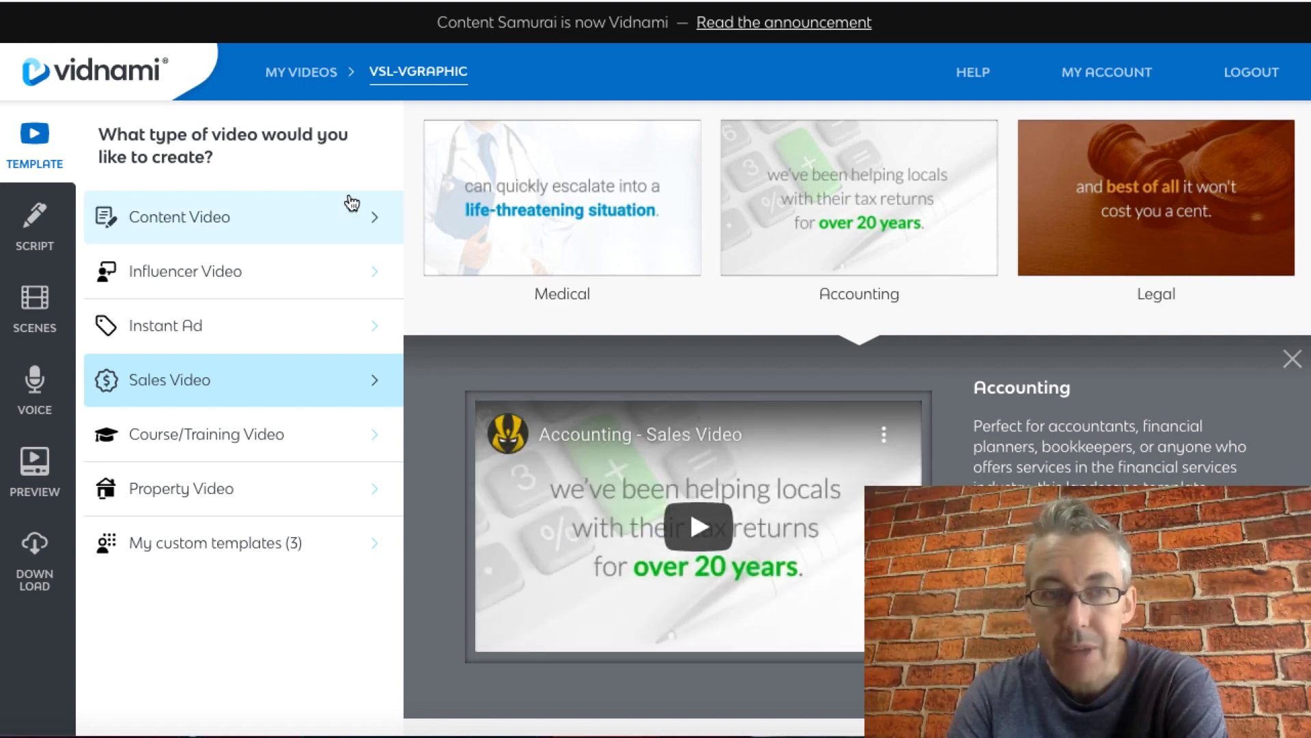
{"action": "left_click", "coordinate": [32, 227]}
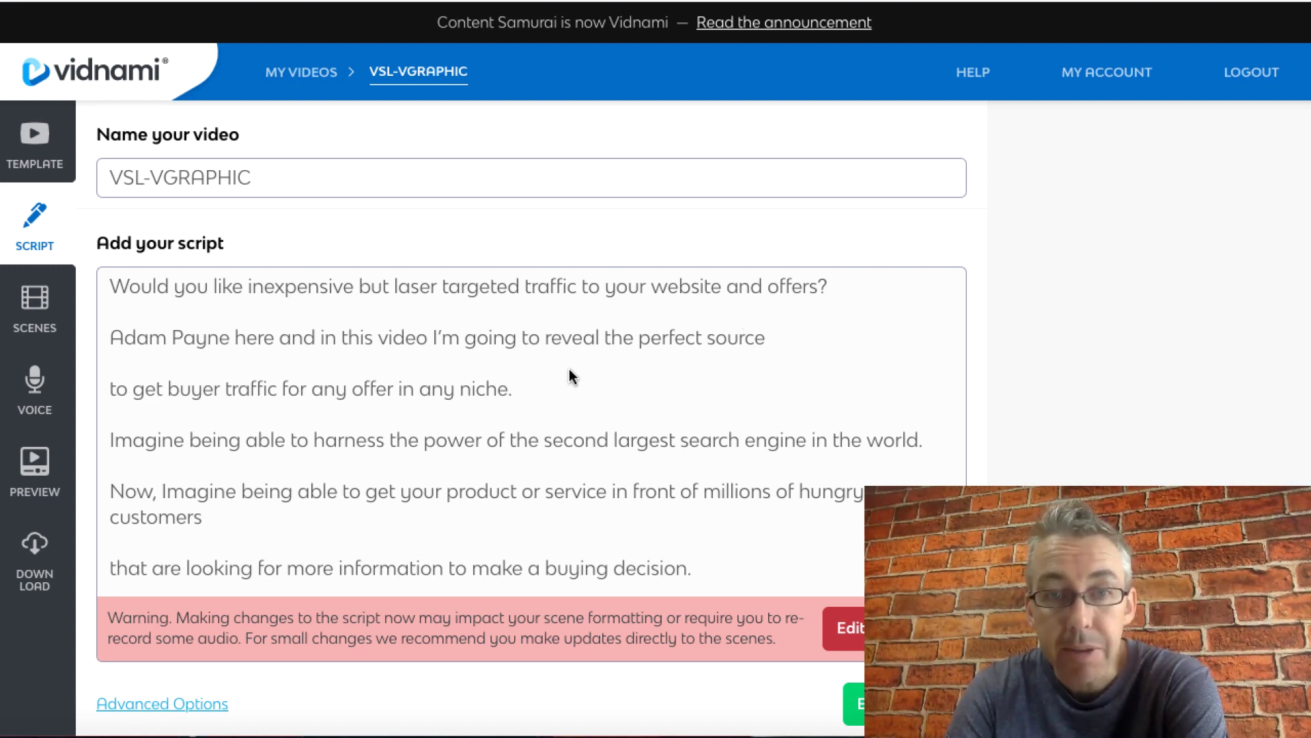
Step: Unlock the script for editing, joining then re-splitting the second paragraph to keep it separate
{"action": "scroll", "coordinate": [581, 397], "scroll_direction": "down", "scroll_amount": 1}
{"action": "scroll", "coordinate": [615, 359], "scroll_direction": "up", "scroll_amount": 1}
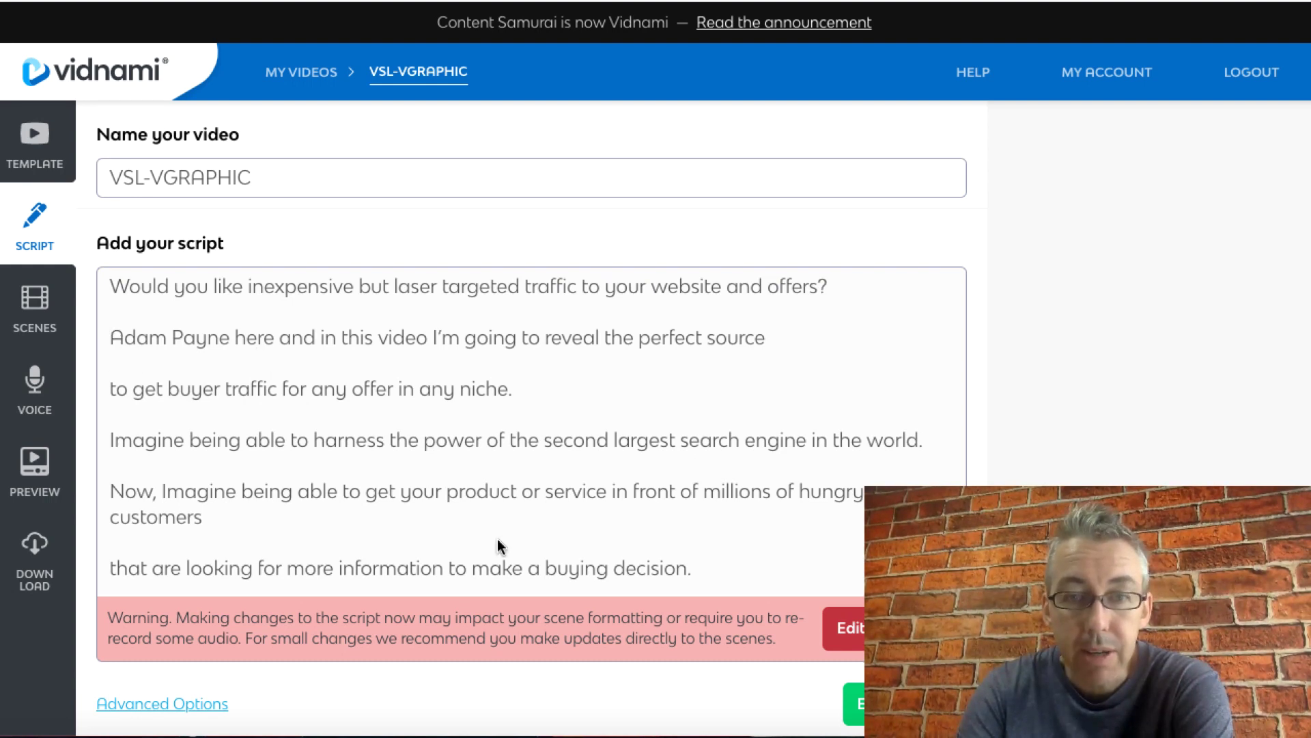
{"action": "left_click", "coordinate": [847, 610]}
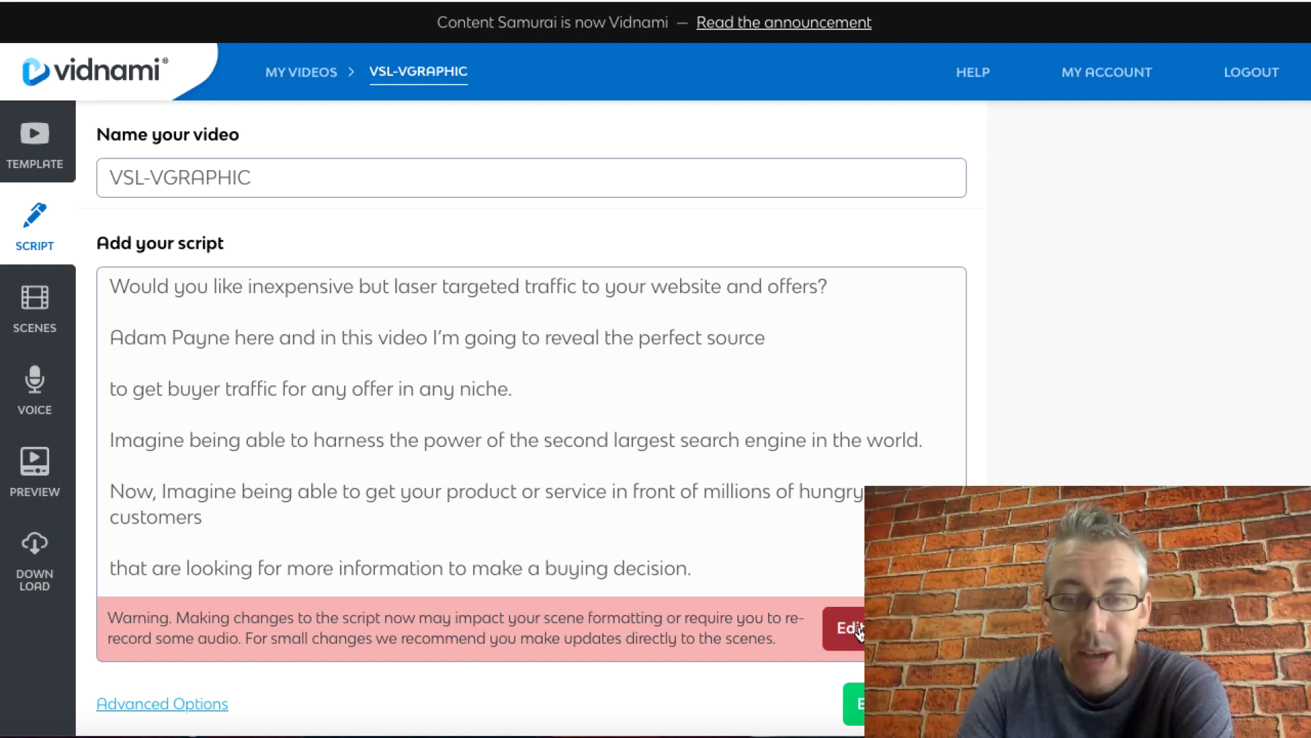
{"action": "left_click", "coordinate": [110, 338]}
{"action": "key", "text": "BackSpace"}
{"action": "key", "text": "BackSpace"}
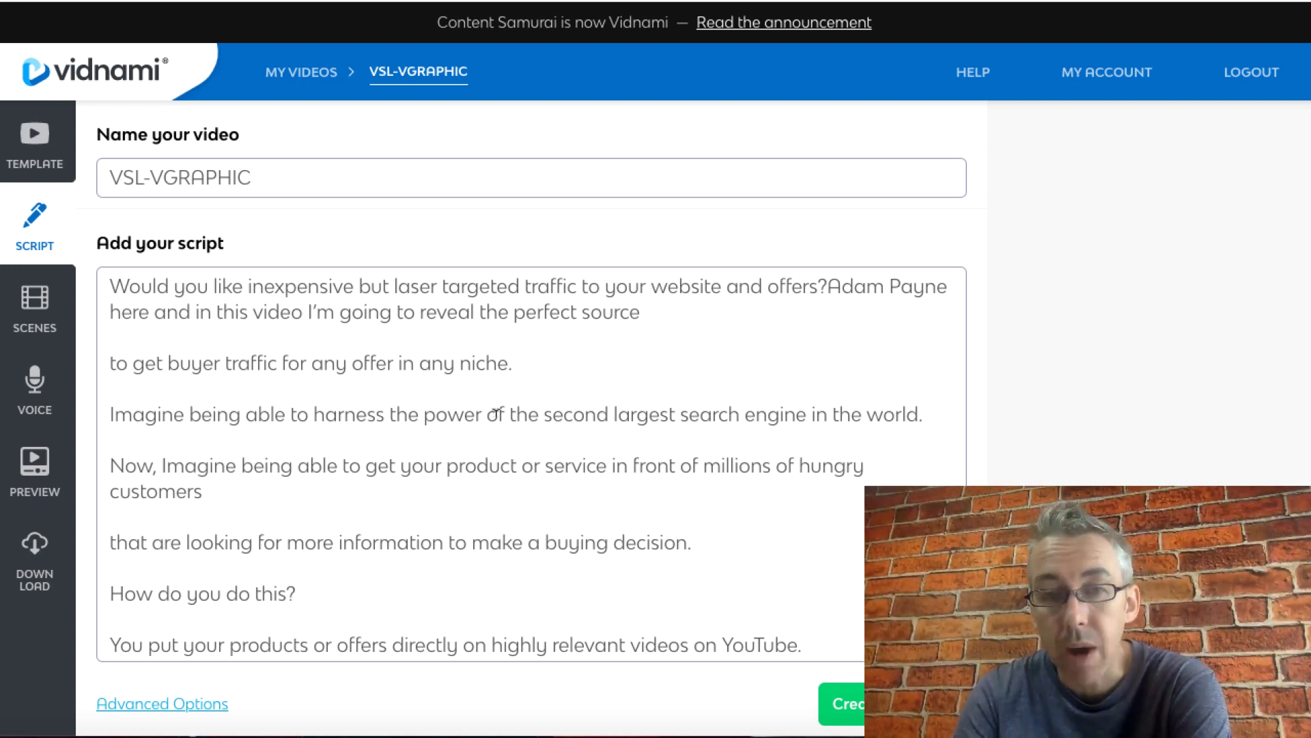
{"action": "key", "text": "Return"}
{"action": "key", "text": "Return"}
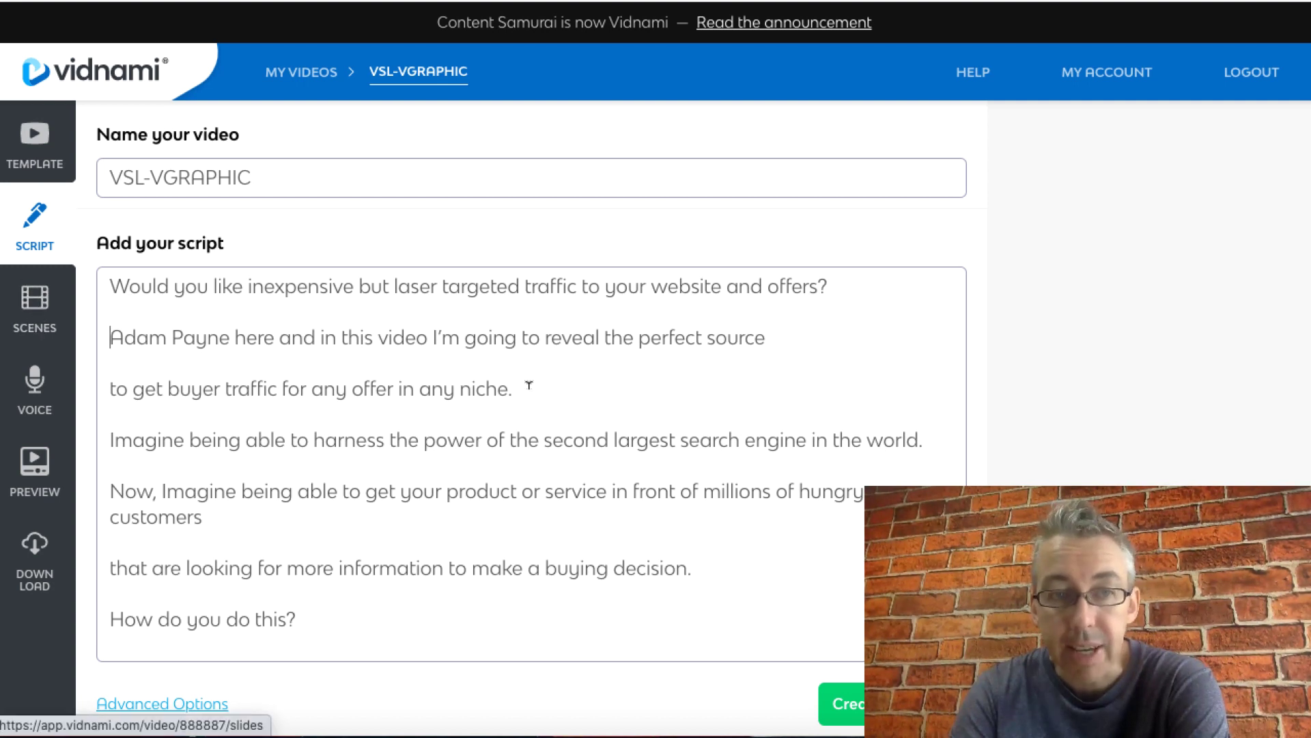
Step: Strip the bold emphasis from scene 1's caption, leaving plain text, then select the word traffic
{"action": "left_click", "coordinate": [38, 315]}
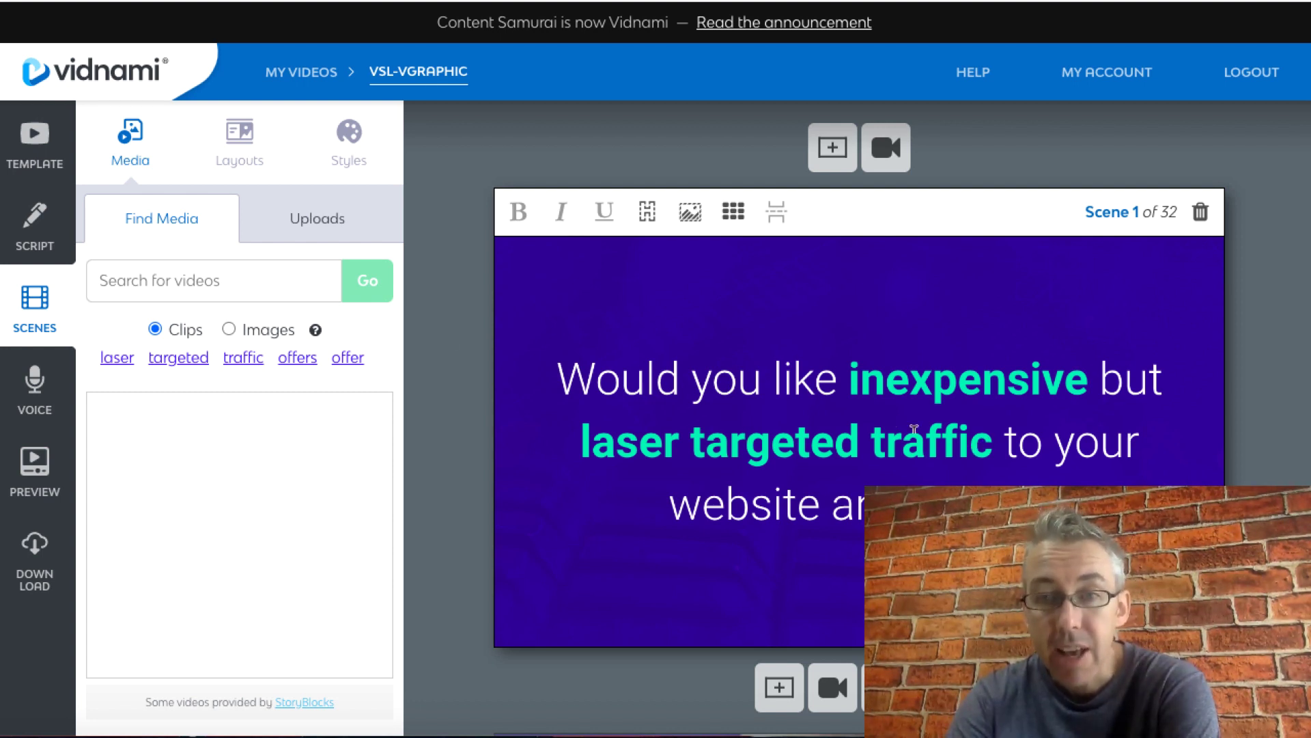
{"action": "left_click", "coordinate": [994, 441]}
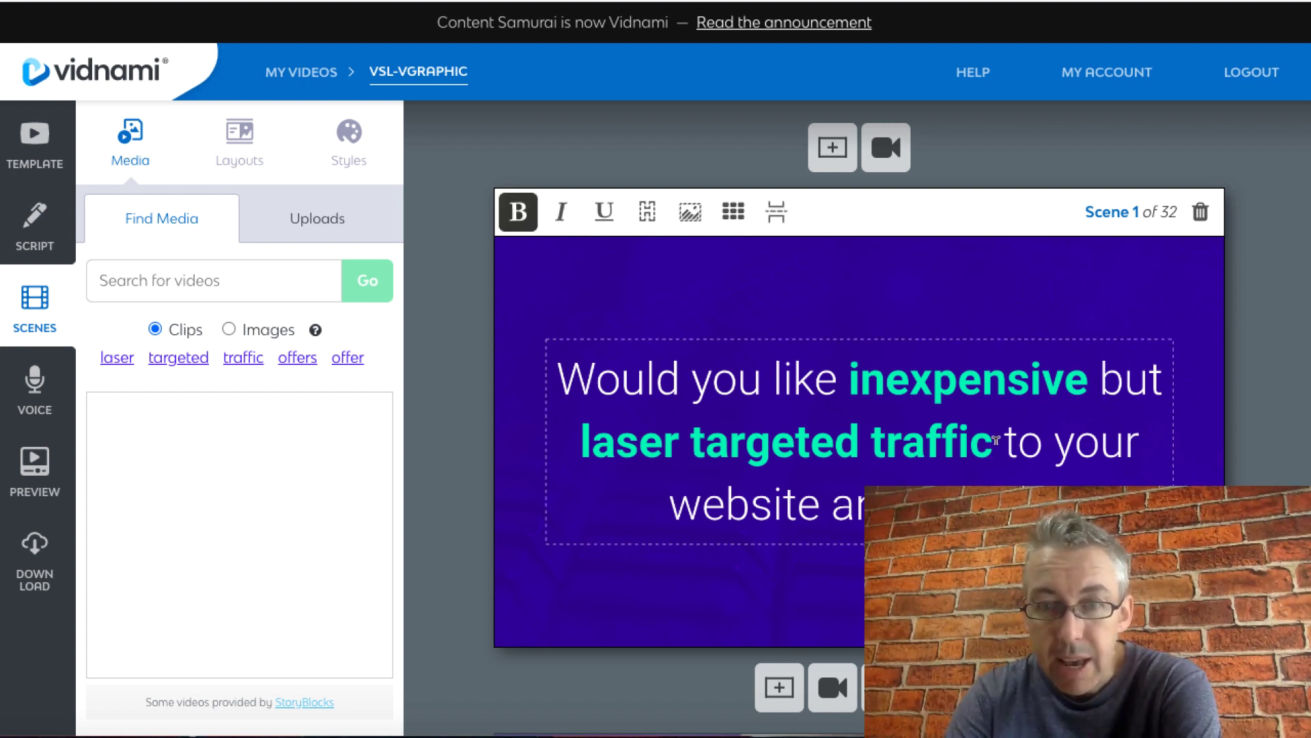
{"action": "key", "text": "shift+Left"}
{"action": "key", "text": "shift+Left"}
{"action": "key", "text": "shift+Left"}
{"action": "key", "text": "shift+Left"}
{"action": "key", "text": "shift+Left"}
{"action": "key", "text": "shift+Left"}
{"action": "key", "text": "shift+Left"}
{"action": "key", "text": "shift+Left"}
{"action": "key", "text": "shift+Left"}
{"action": "key", "text": "shift+Left"}
{"action": "key", "text": "shift+Left"}
{"action": "key", "text": "shift+Left"}
{"action": "key", "text": "shift+Left"}
{"action": "key", "text": "shift+Left"}
{"action": "key", "text": "shift+Left"}
{"action": "key", "text": "shift+Left"}
{"action": "key", "text": "shift+Left"}
{"action": "key", "text": "shift+Left"}
{"action": "key", "text": "shift+Left"}
{"action": "key", "text": "shift+Left"}
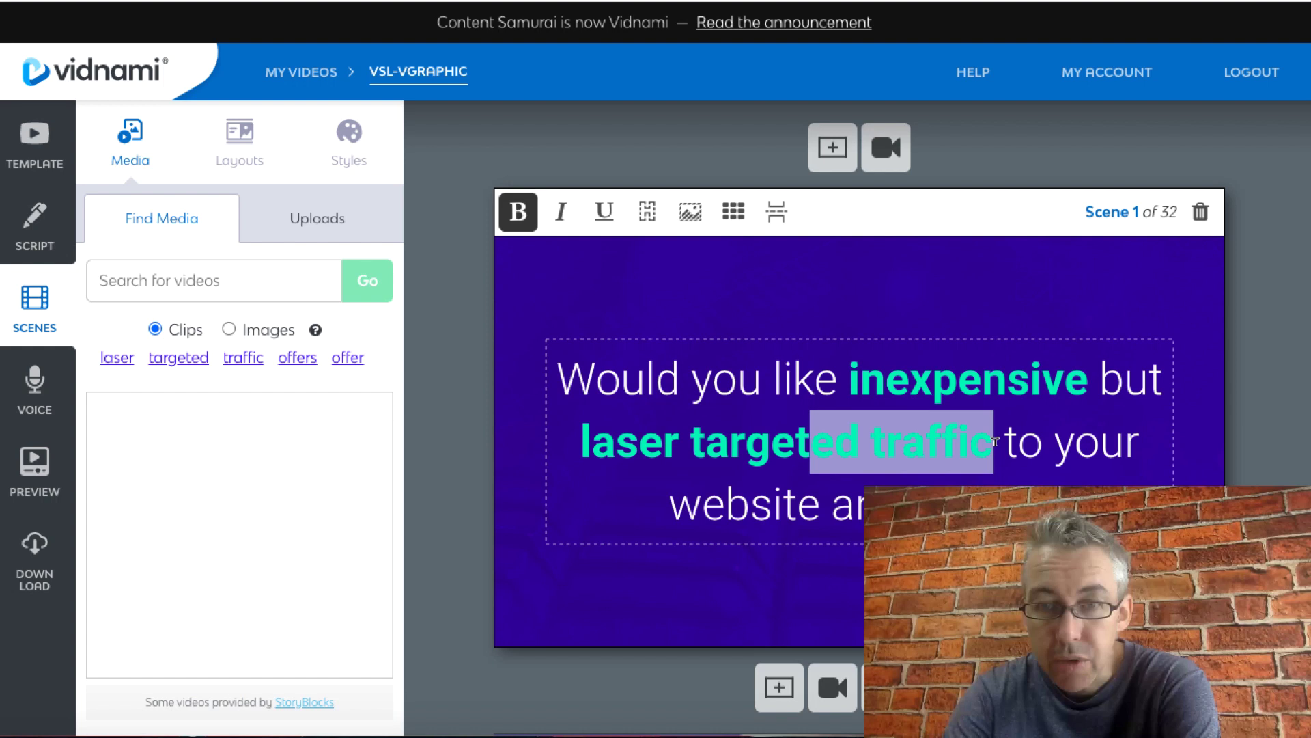
{"action": "left_click", "coordinate": [525, 217]}
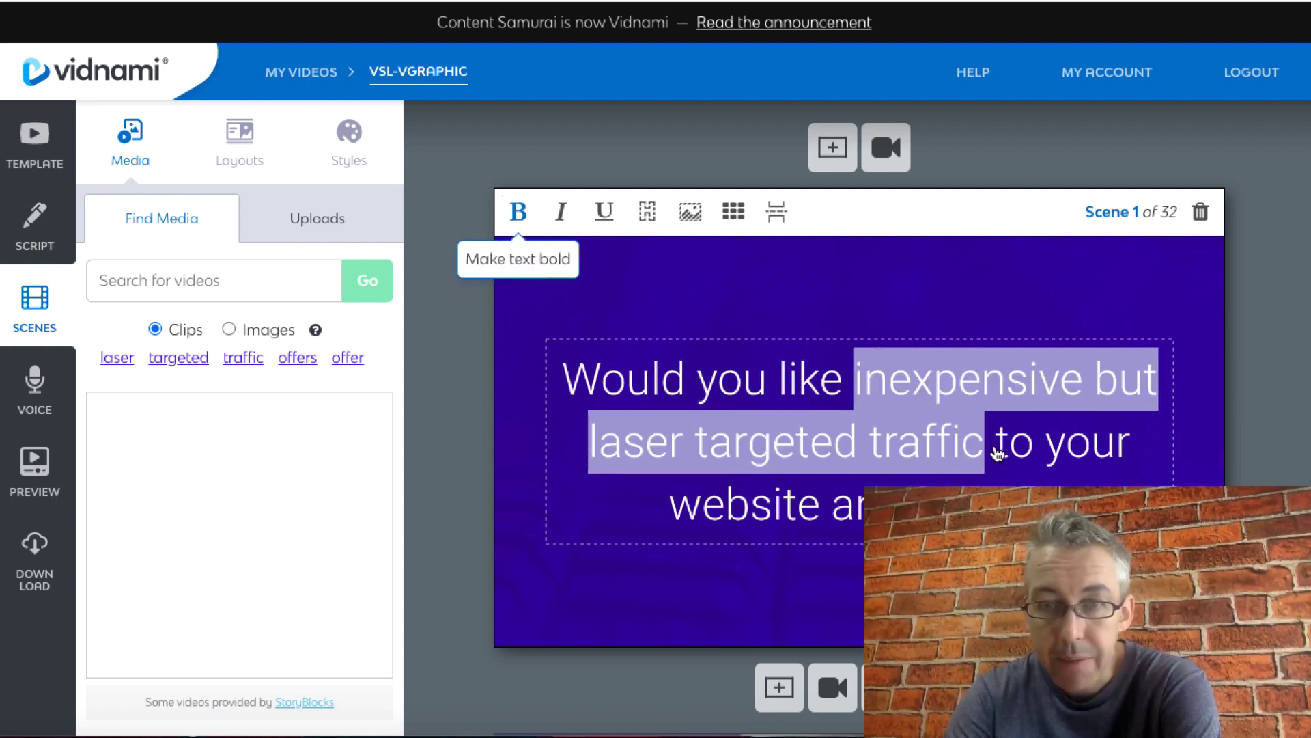
{"action": "left_click", "coordinate": [527, 218]}
{"action": "left_click", "coordinate": [527, 218]}
{"action": "left_click", "coordinate": [970, 480]}
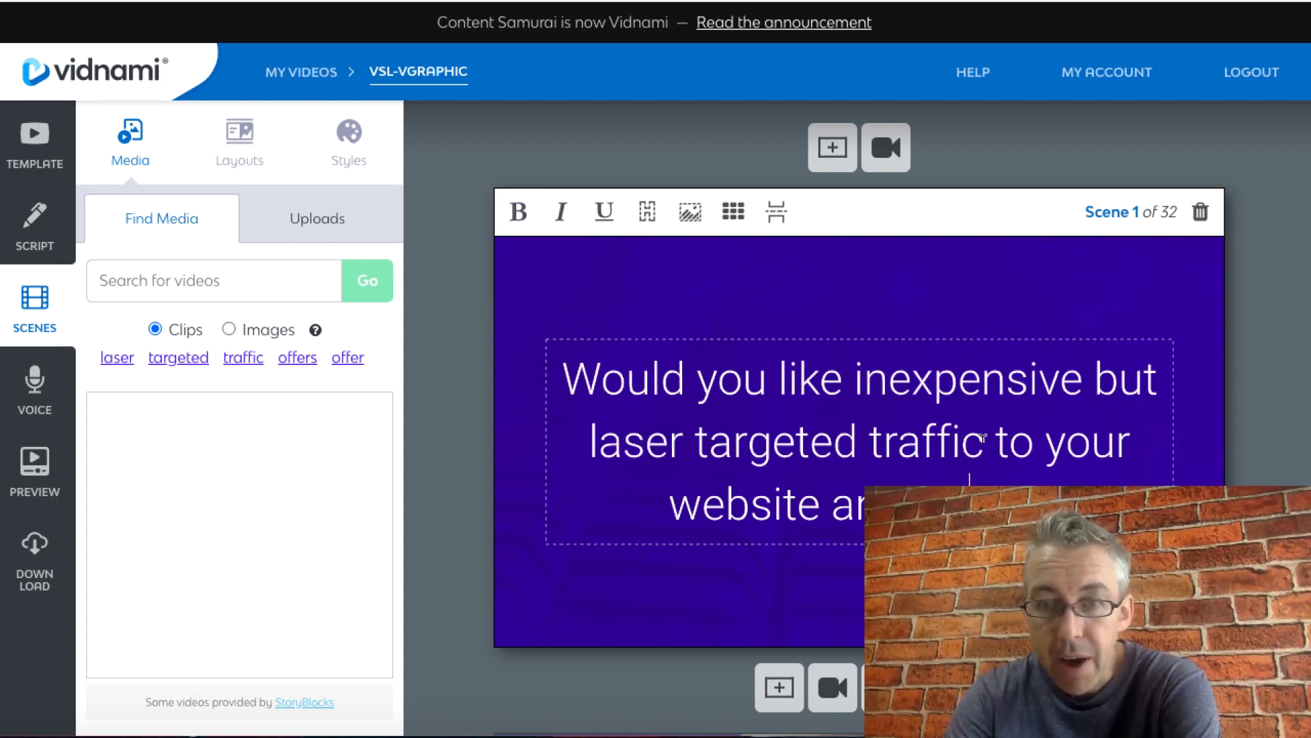
{"action": "left_click_drag", "start_coordinate": [982, 438], "coordinate": [873, 438]}
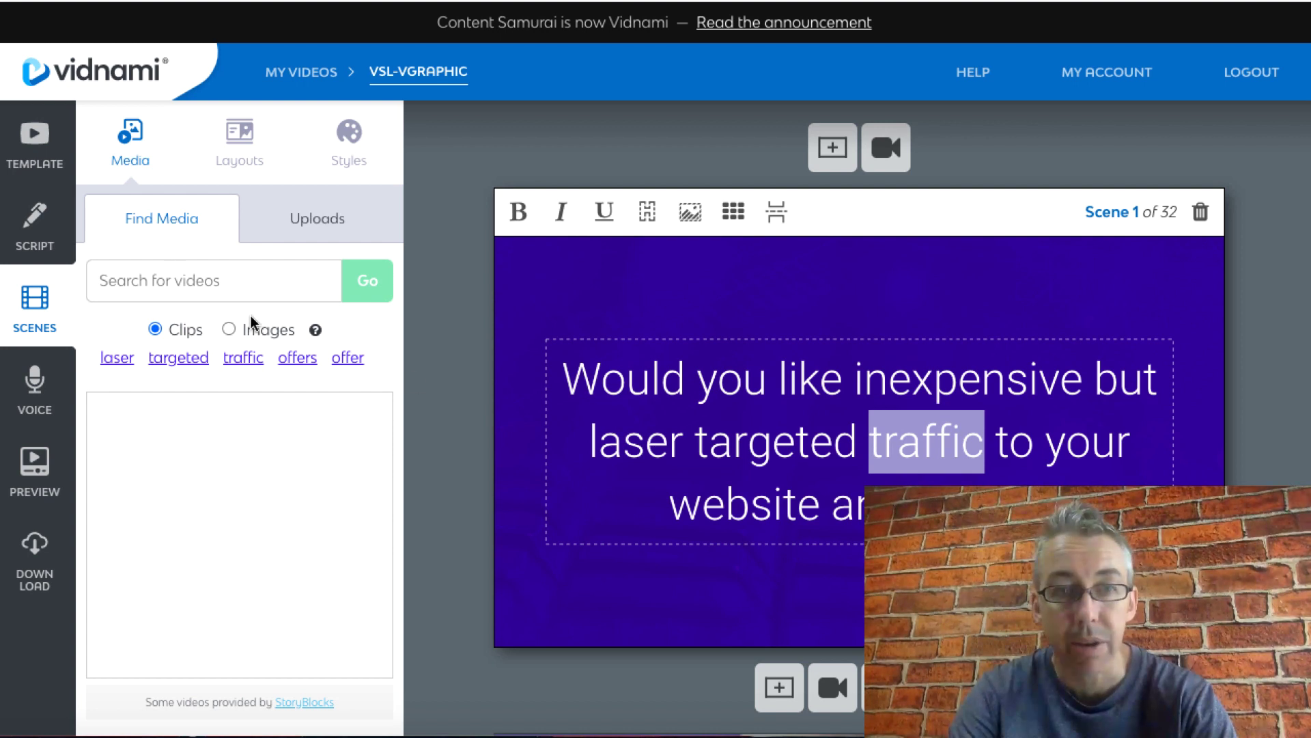
Step: Search stock clips for 'traffic', then step through scenes 2 and 3 of 32
{"action": "left_click", "coordinate": [248, 360]}
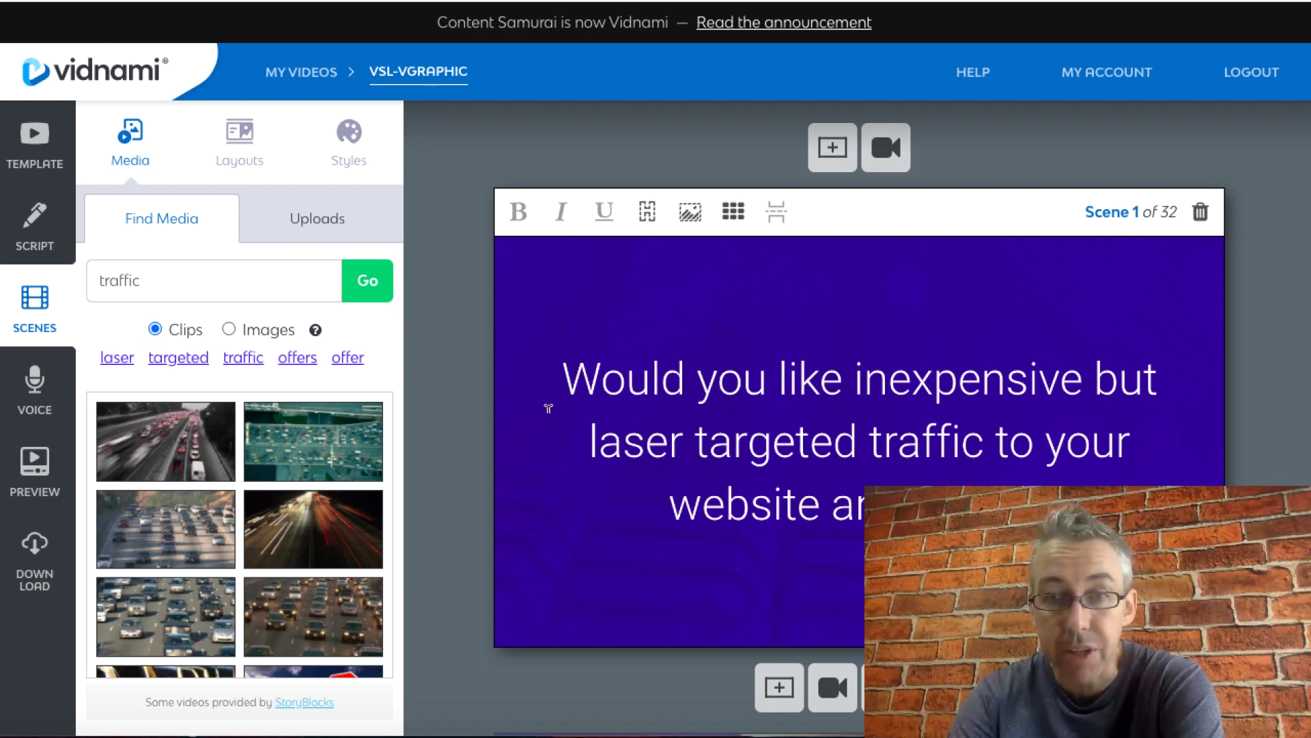
{"action": "scroll", "coordinate": [550, 413], "scroll_direction": "down", "scroll_amount": 6}
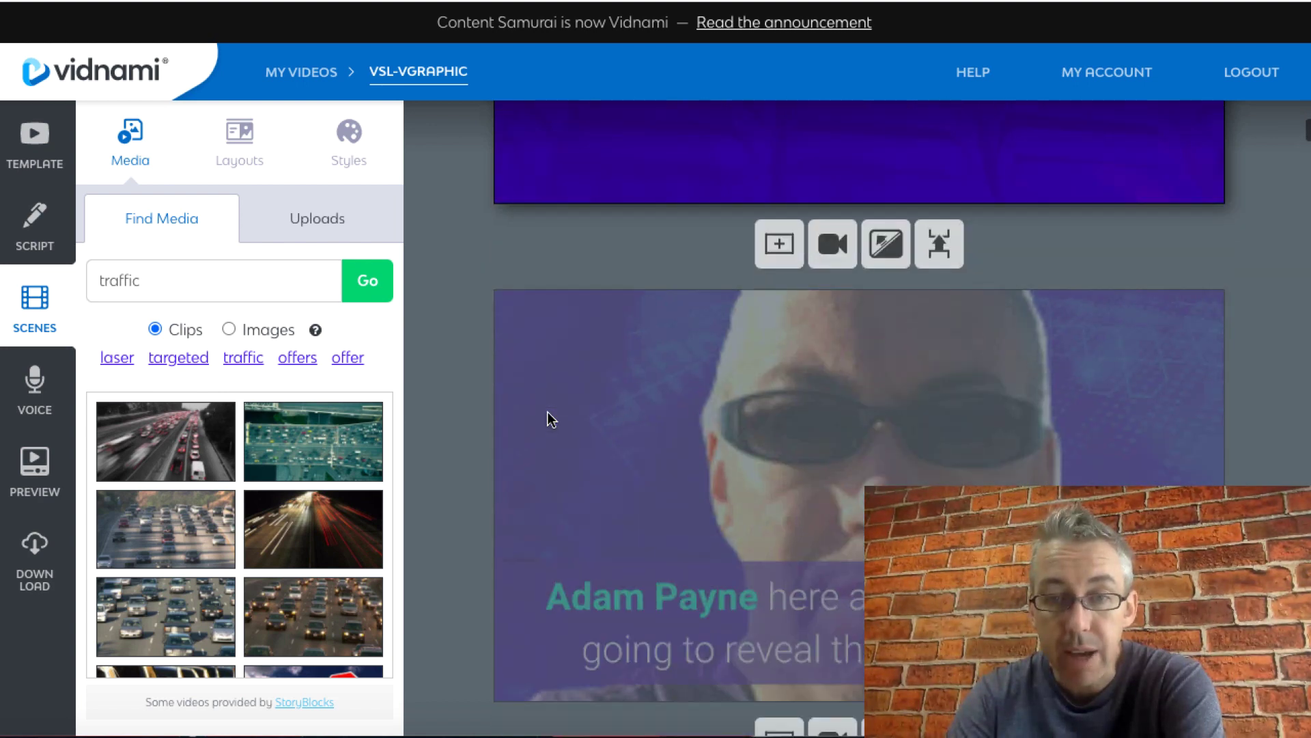
{"action": "left_click", "coordinate": [551, 418]}
{"action": "scroll", "coordinate": [548, 408], "scroll_direction": "down", "scroll_amount": 2}
{"action": "left_click", "coordinate": [546, 409]}
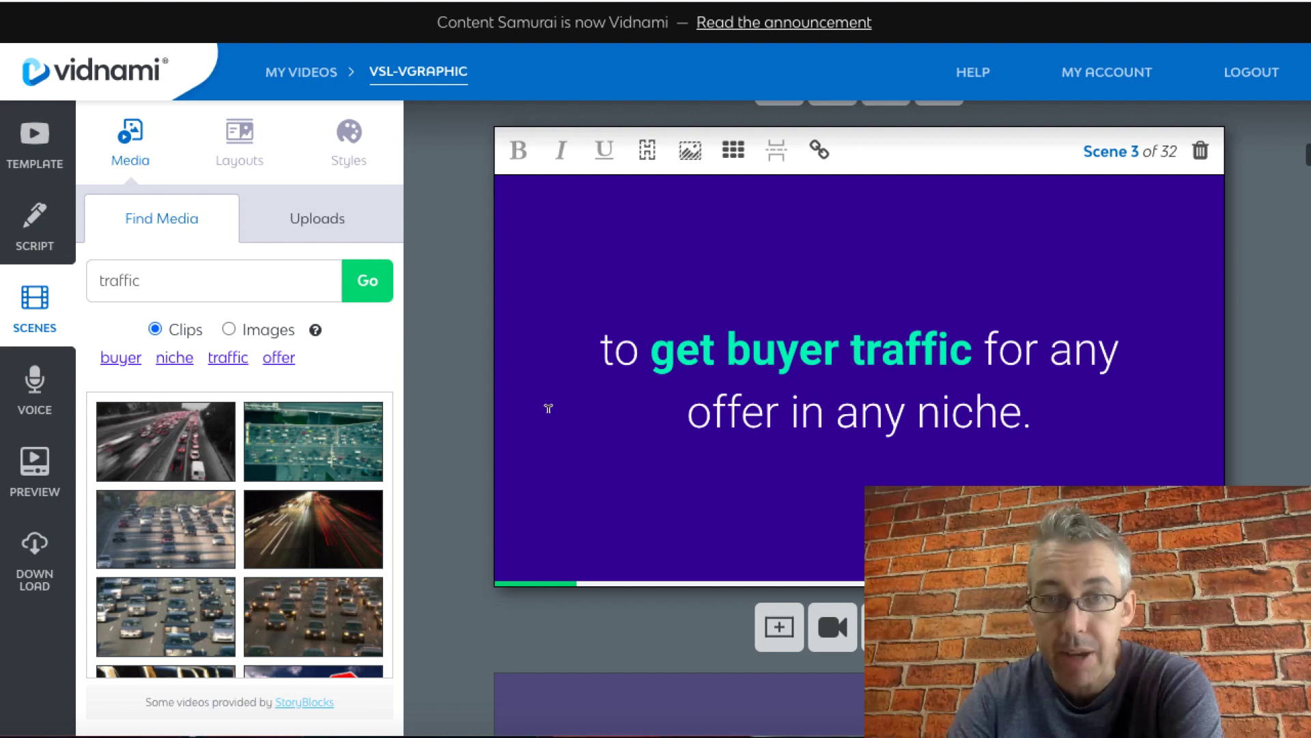
{"action": "left_click", "coordinate": [732, 150]}
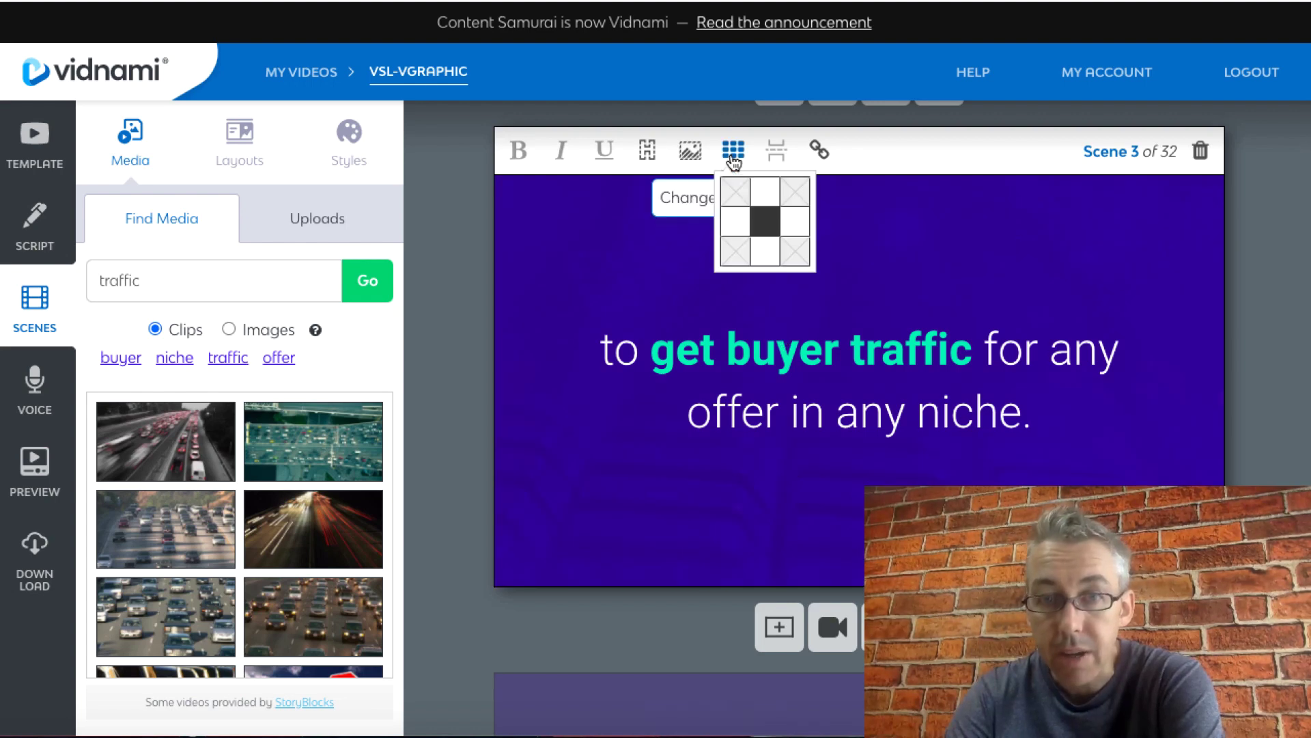
{"action": "left_click", "coordinate": [762, 257]}
{"action": "left_click", "coordinate": [733, 149]}
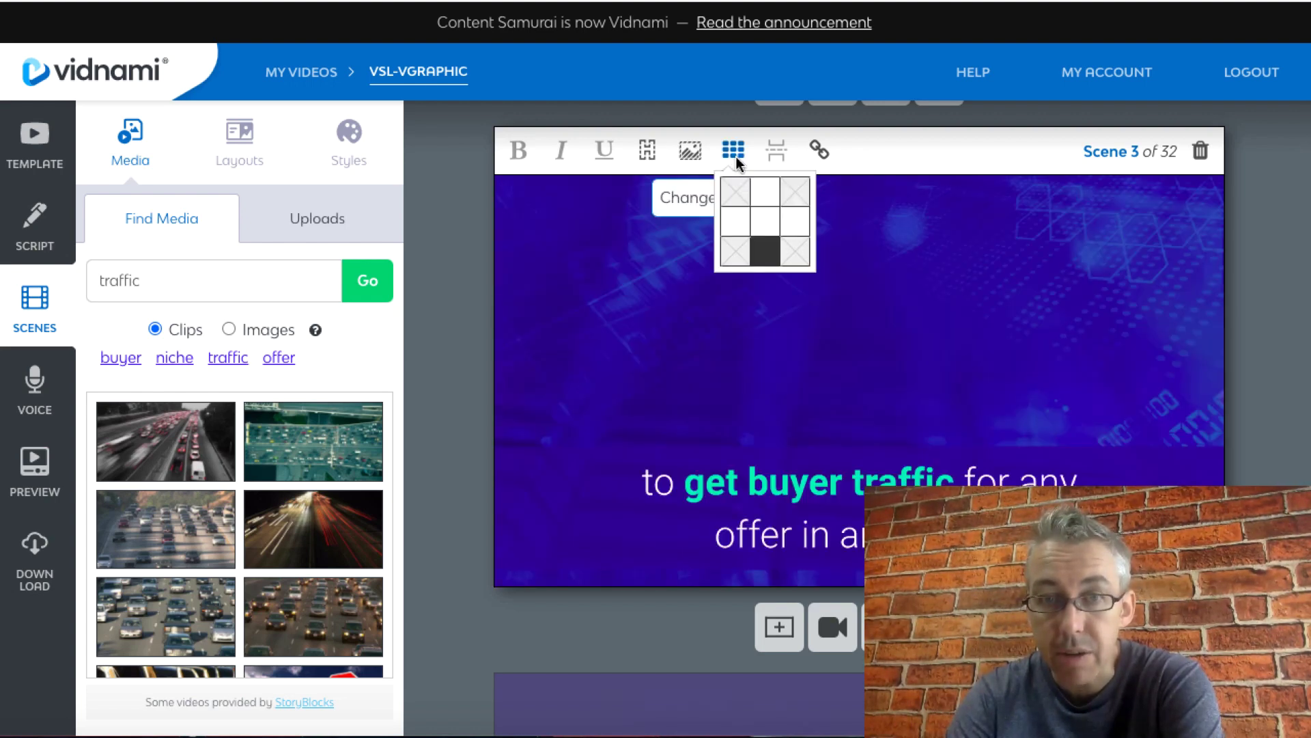
{"action": "left_click", "coordinate": [763, 184]}
{"action": "left_click", "coordinate": [734, 150]}
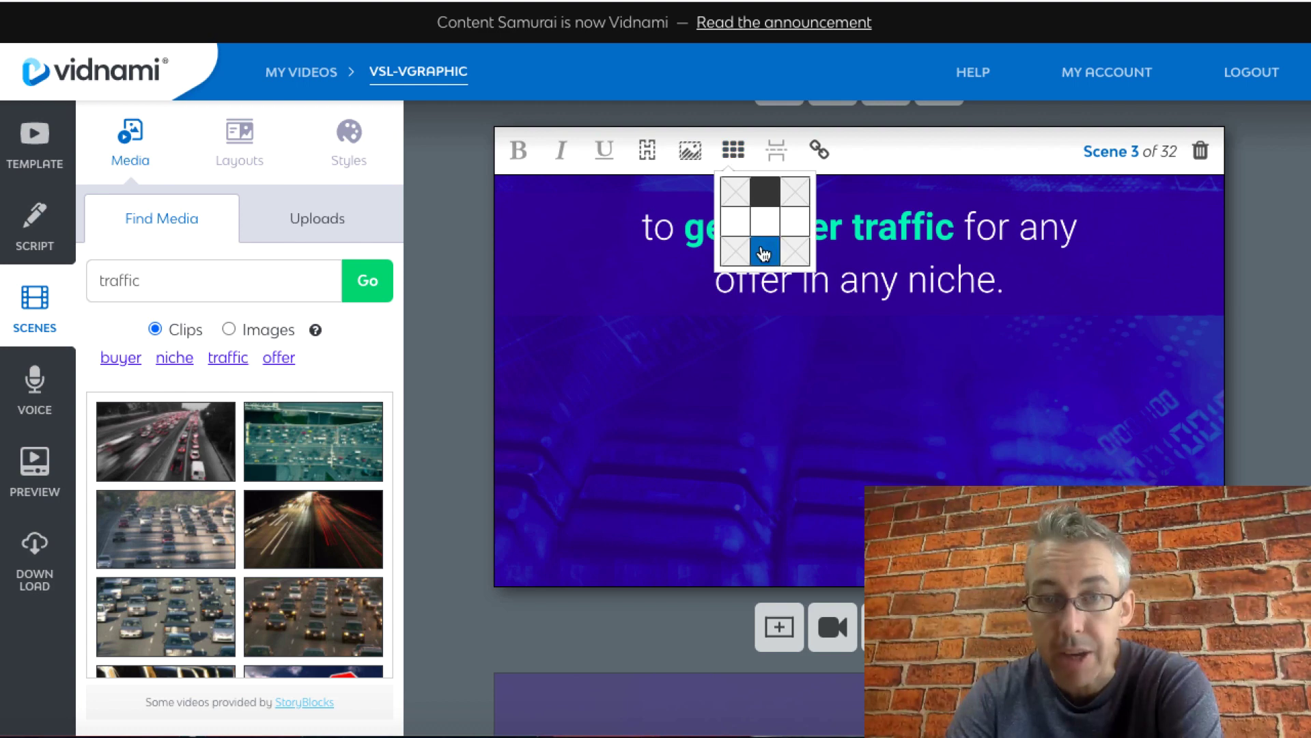
{"action": "left_click", "coordinate": [762, 221]}
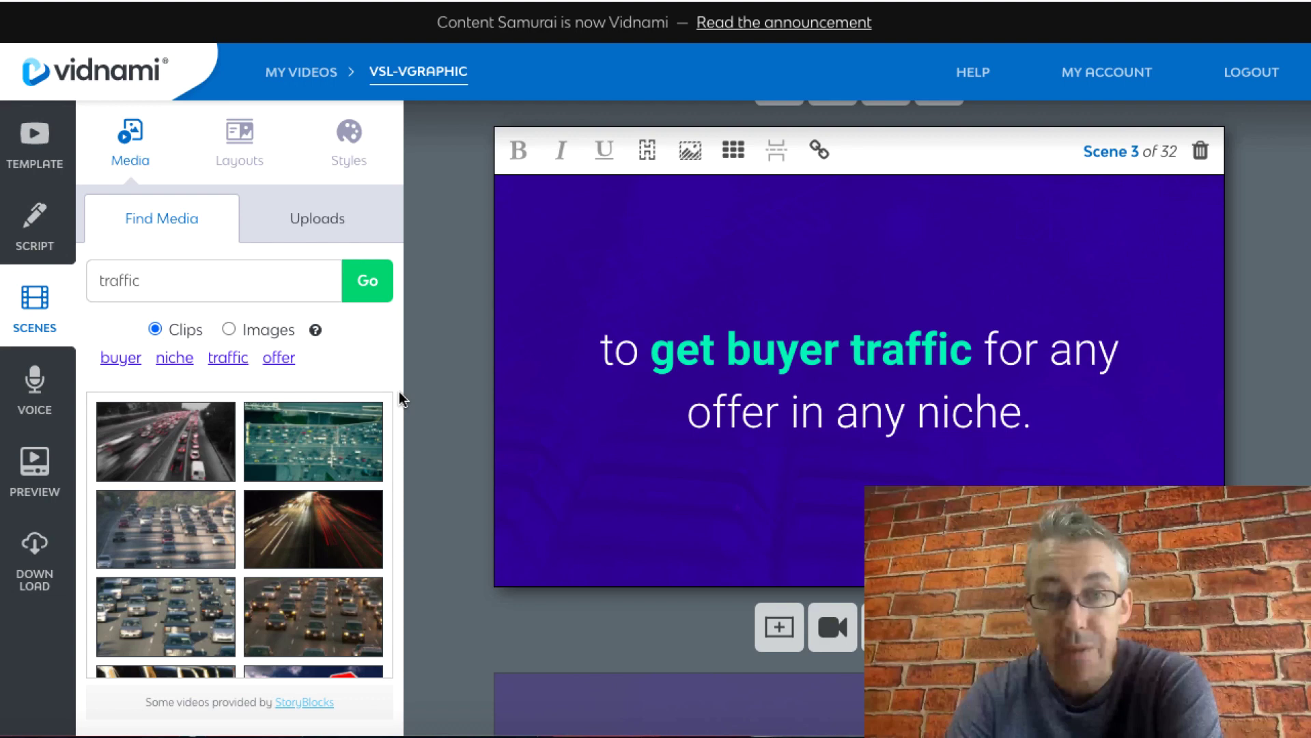
Step: Check the Voice step to confirm the VSL-VGRAPHIC voice track was uploaded
{"action": "left_click", "coordinate": [36, 391]}
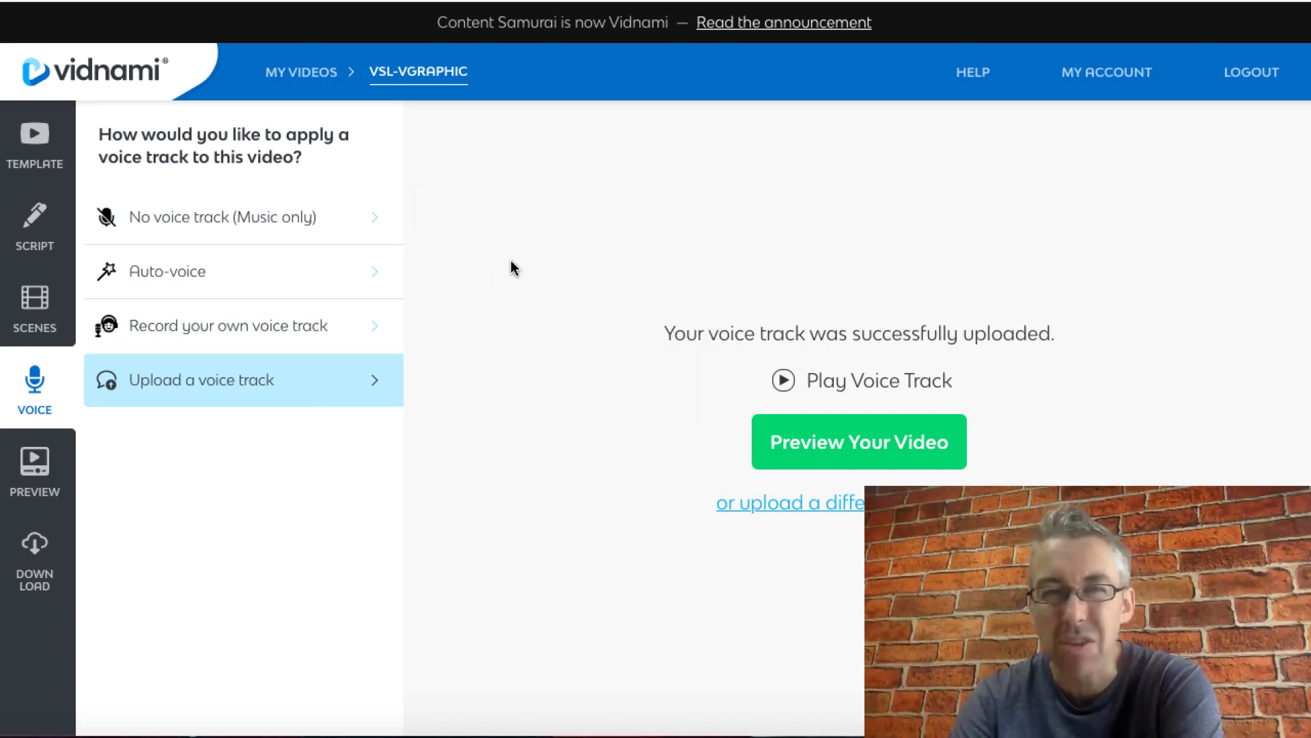
Step: Build the 1:48 low-resolution preview, with Corporate Business Inspirational as background music
{"action": "left_click", "coordinate": [37, 468]}
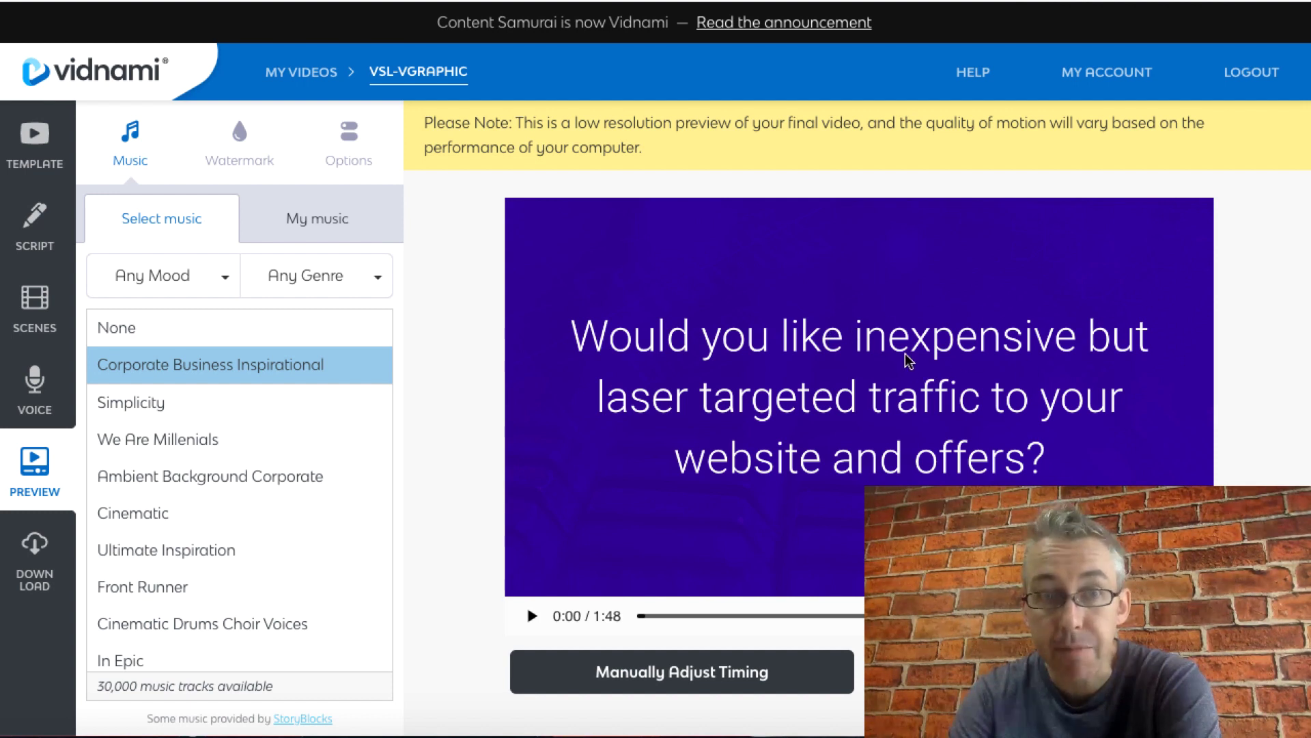
Step: Check the watermark settings, then the audio options: music at 6%, voice volume and speed at 100%
{"action": "left_click", "coordinate": [235, 163]}
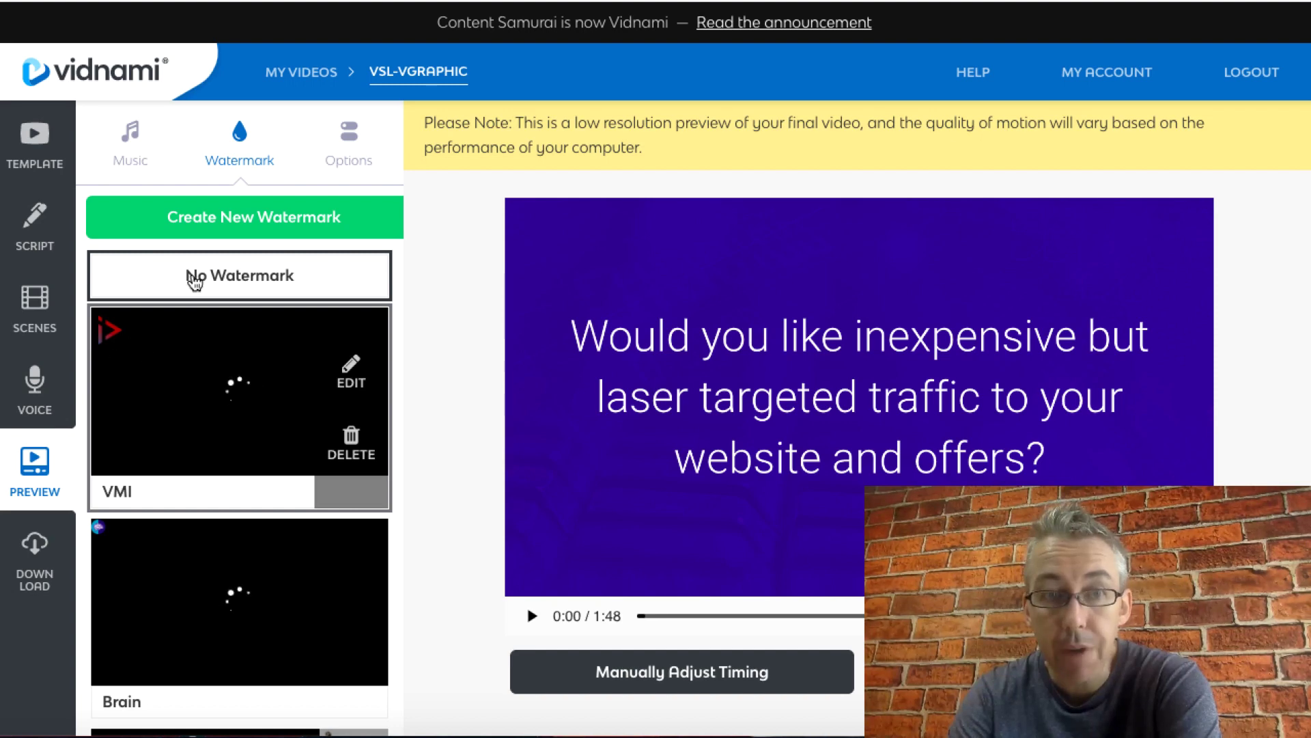
{"action": "left_click", "coordinate": [340, 159]}
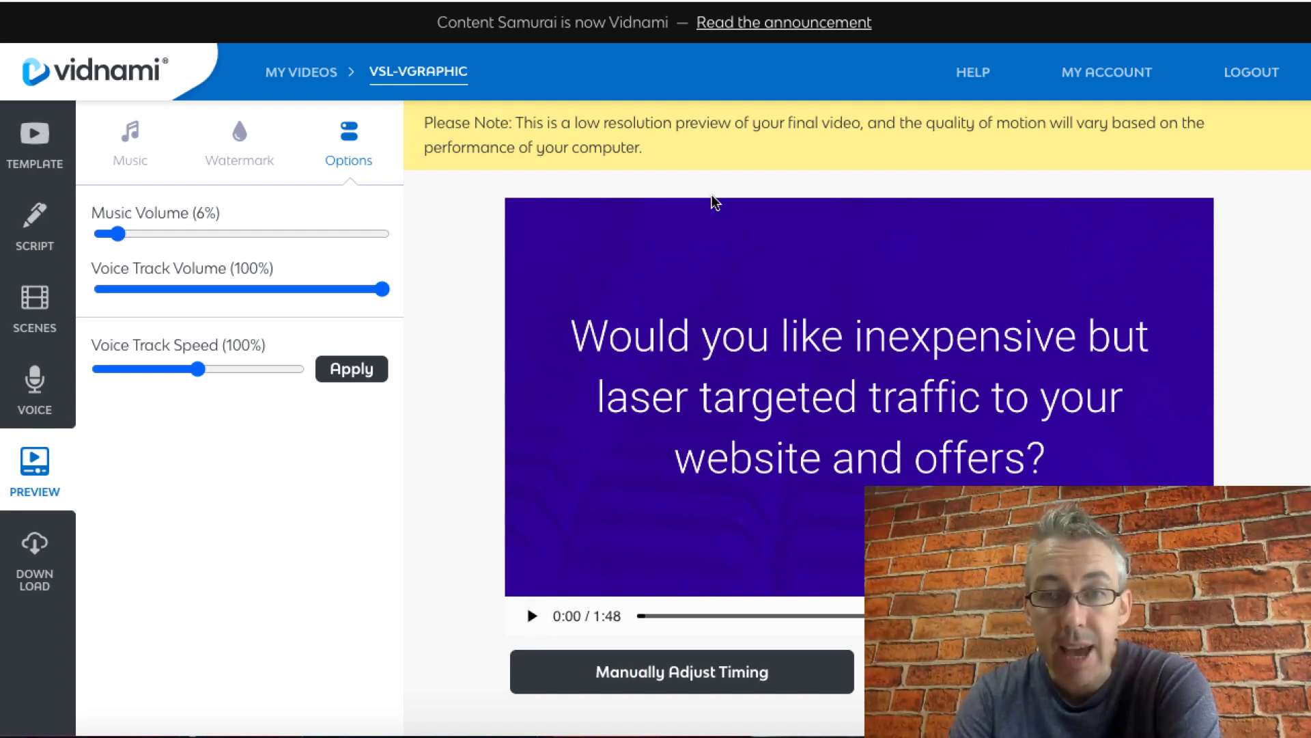
Step: Retime scene 2 on the voice waveform, checking playback, so it starts at about 0:04.92
{"action": "left_click", "coordinate": [703, 672]}
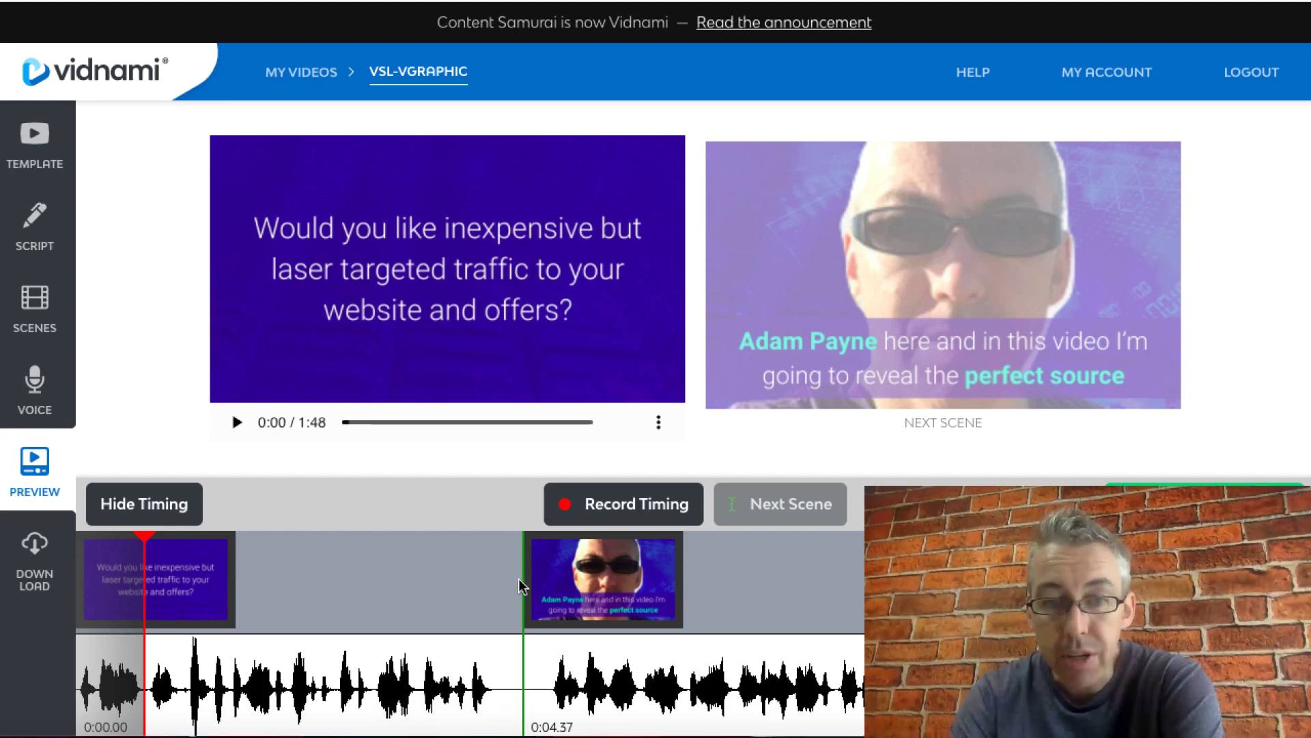
{"action": "mouse_move", "coordinate": [523, 580]}
{"action": "left_mouse_down"}
{"action": "mouse_move", "coordinate": [464, 580]}
{"action": "mouse_move", "coordinate": [550, 580]}
{"action": "mouse_move", "coordinate": [534, 580]}
{"action": "left_mouse_up"}
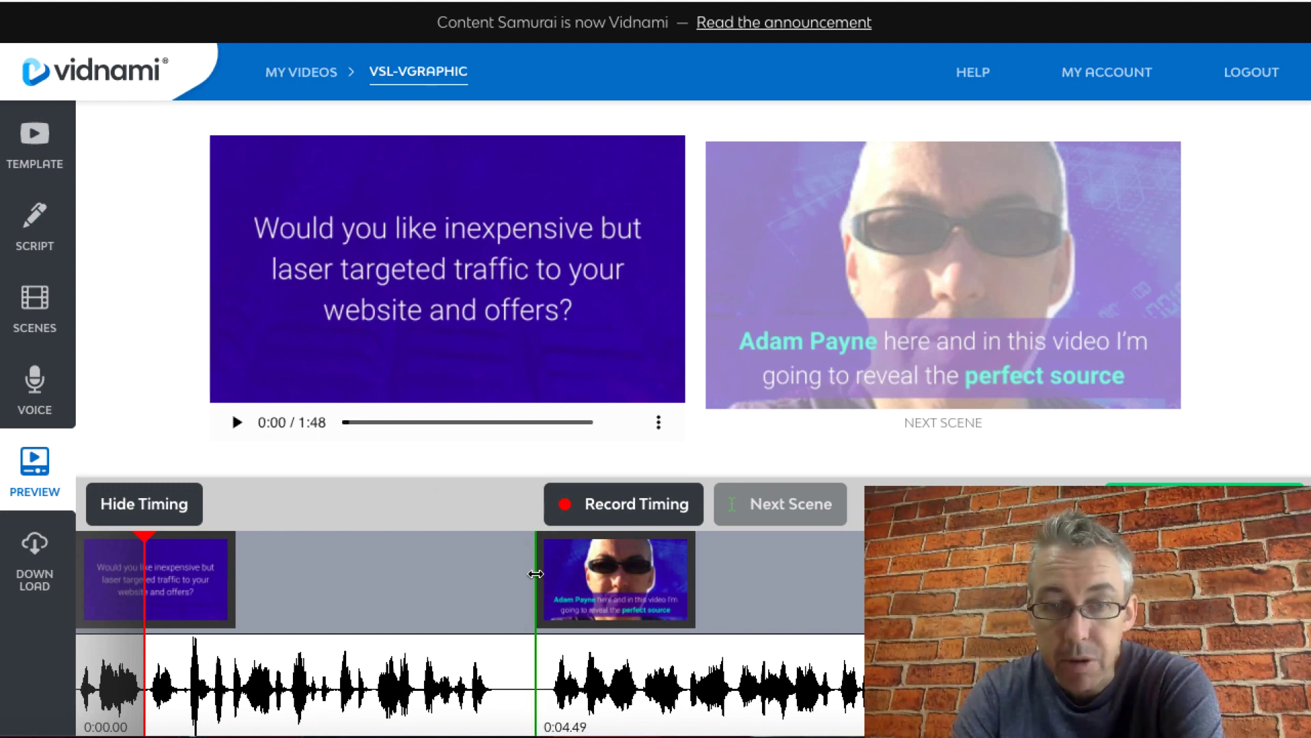
{"action": "left_click_drag", "start_coordinate": [536, 574], "coordinate": [454, 573]}
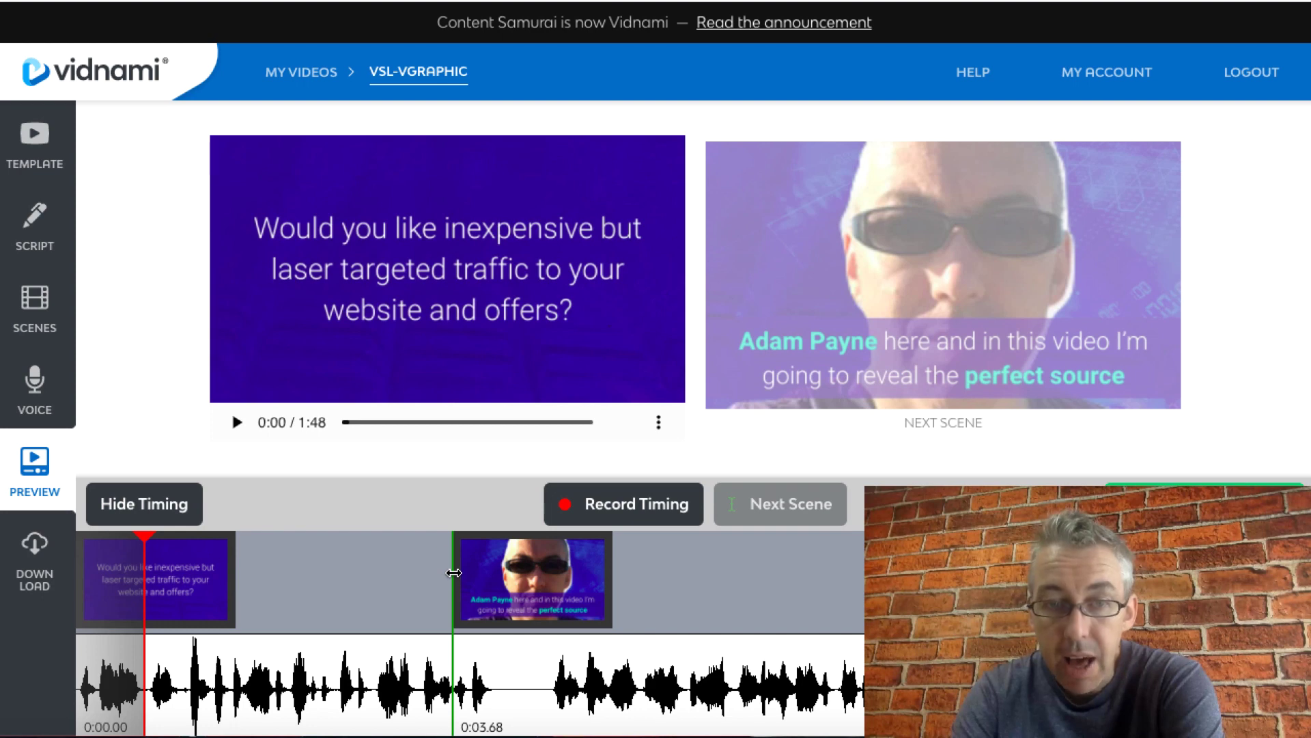
{"action": "left_click", "coordinate": [236, 424]}
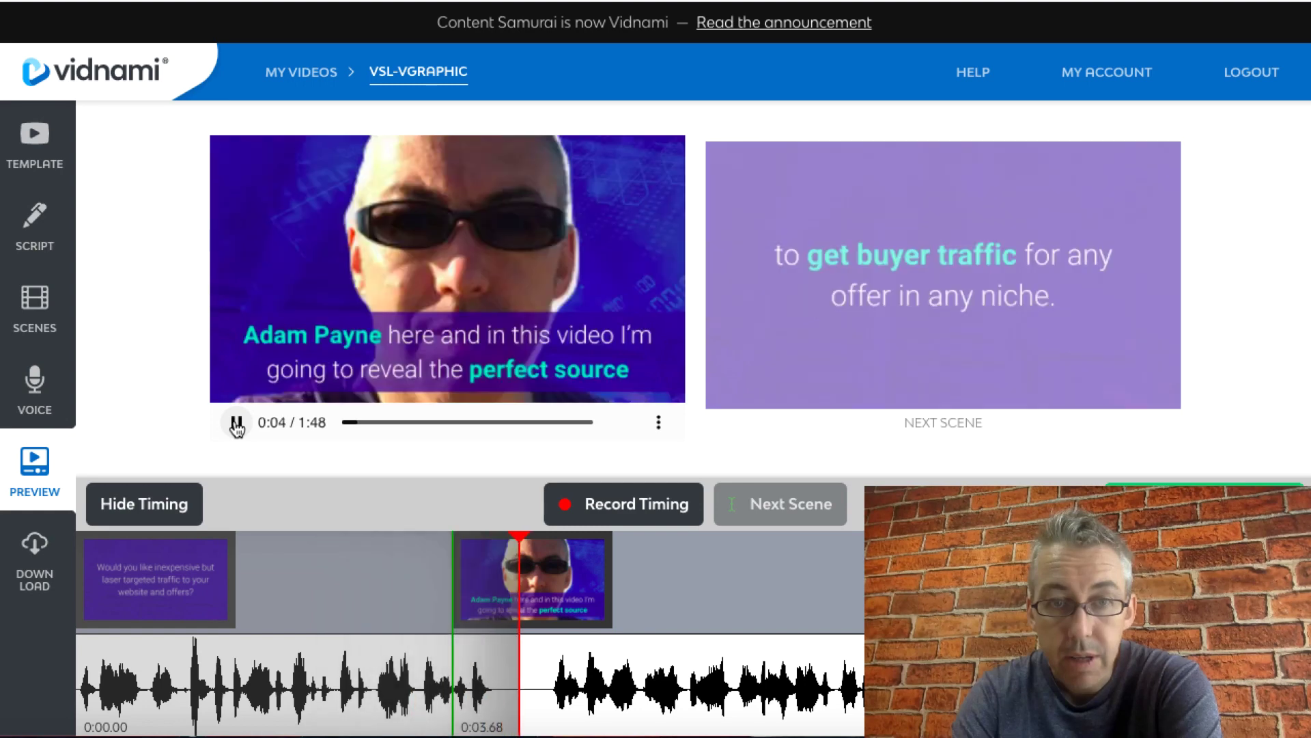
{"action": "left_click", "coordinate": [236, 424]}
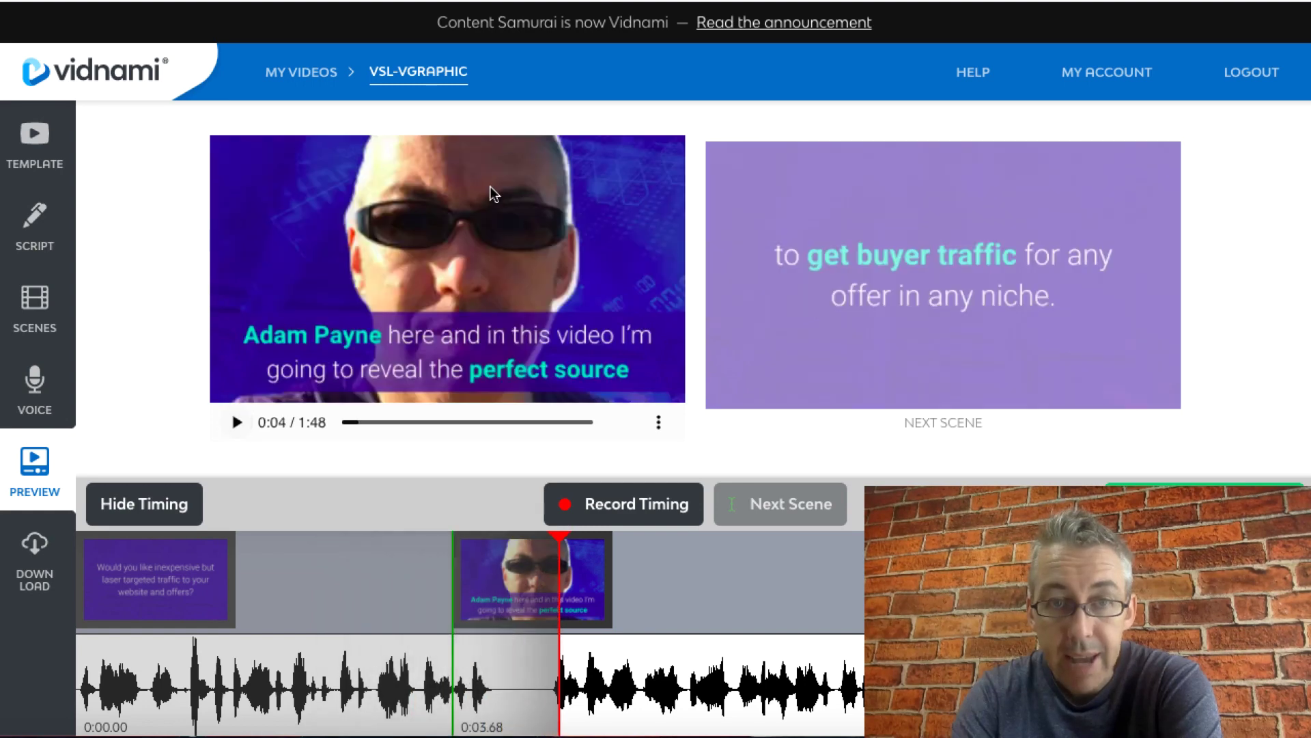
{"action": "left_click", "coordinate": [453, 574]}
{"action": "left_click_drag", "start_coordinate": [452, 570], "coordinate": [580, 567]}
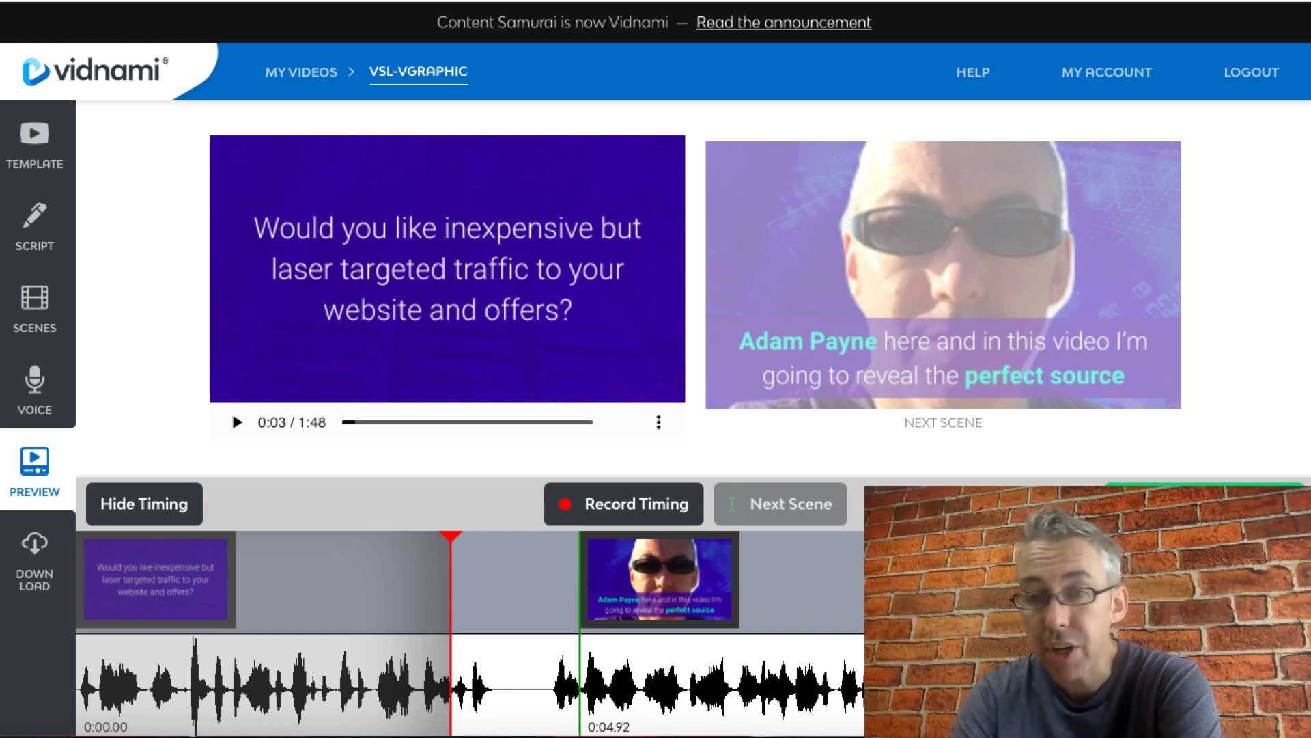